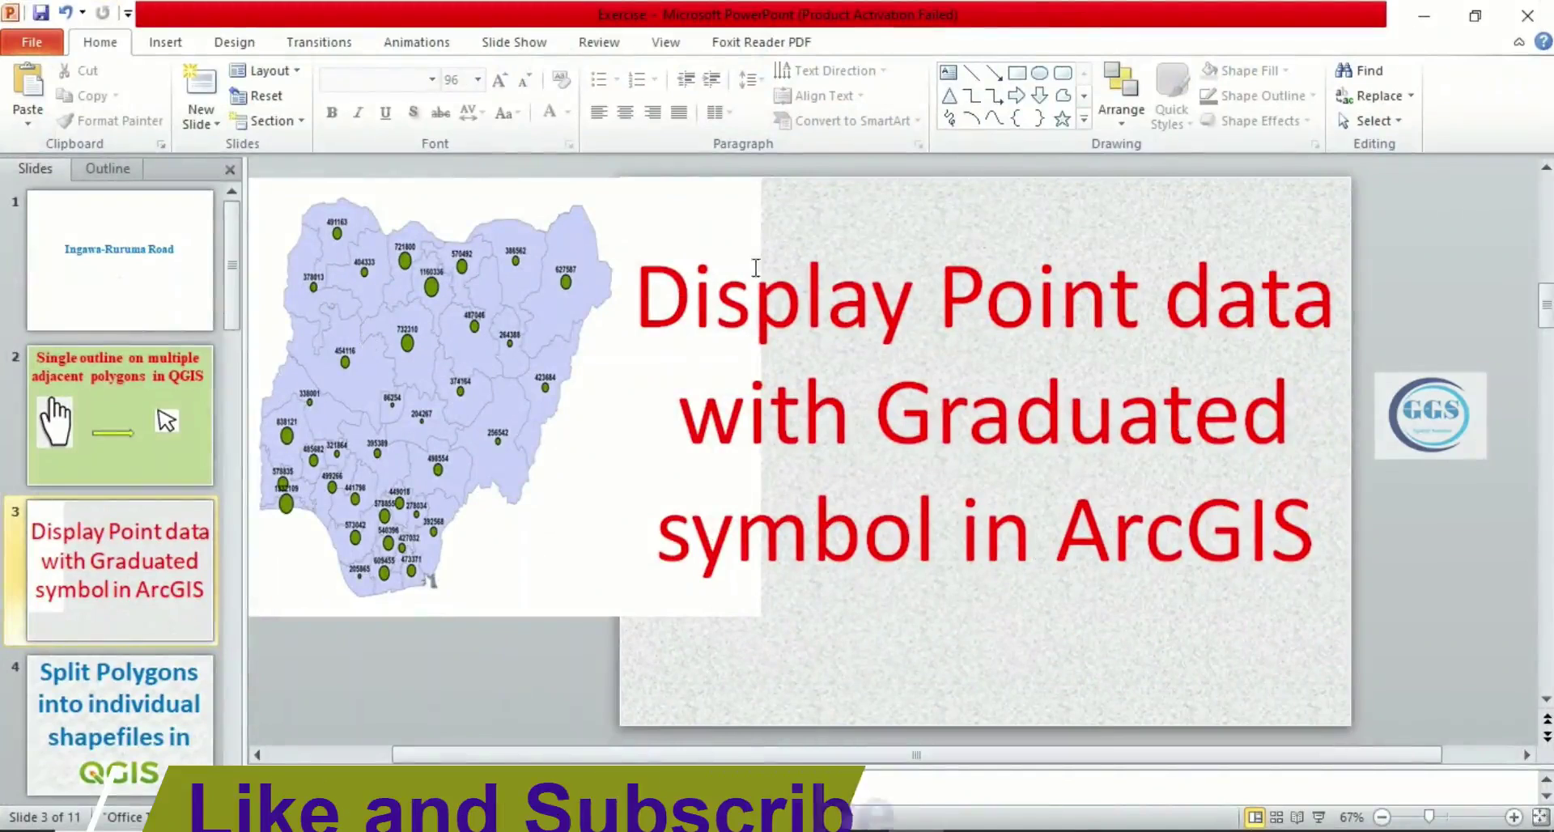
# Step: Minimize the PowerPoint presentation to reveal the blank untitled ArcMap document
pyautogui.click(1428, 20)
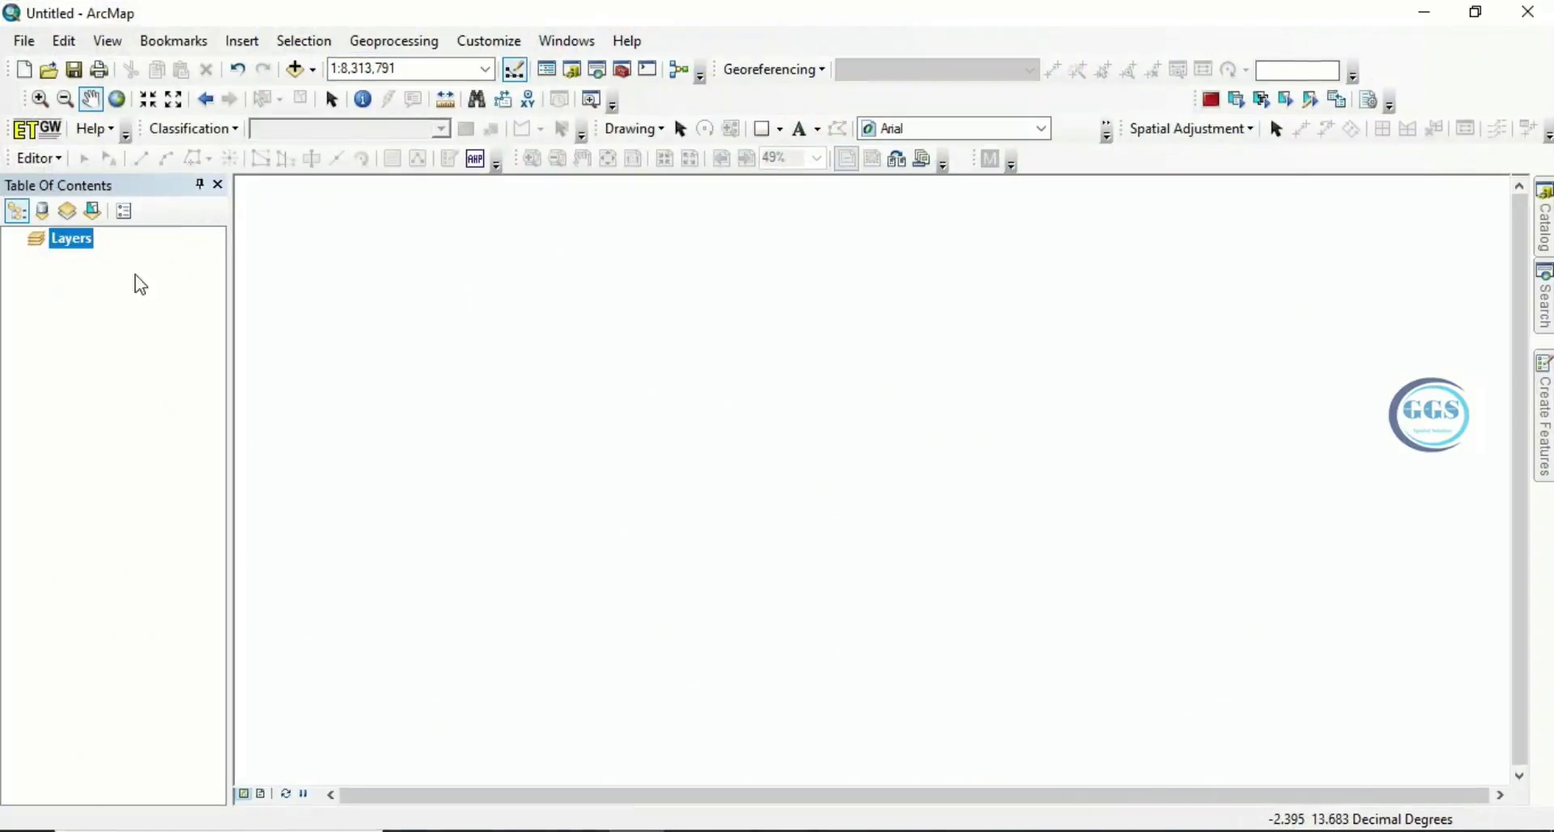
# Step: Add Nigerian States.shp and Population Data.shp from the EXERCISE folder to the map
pyautogui.click(294, 69)
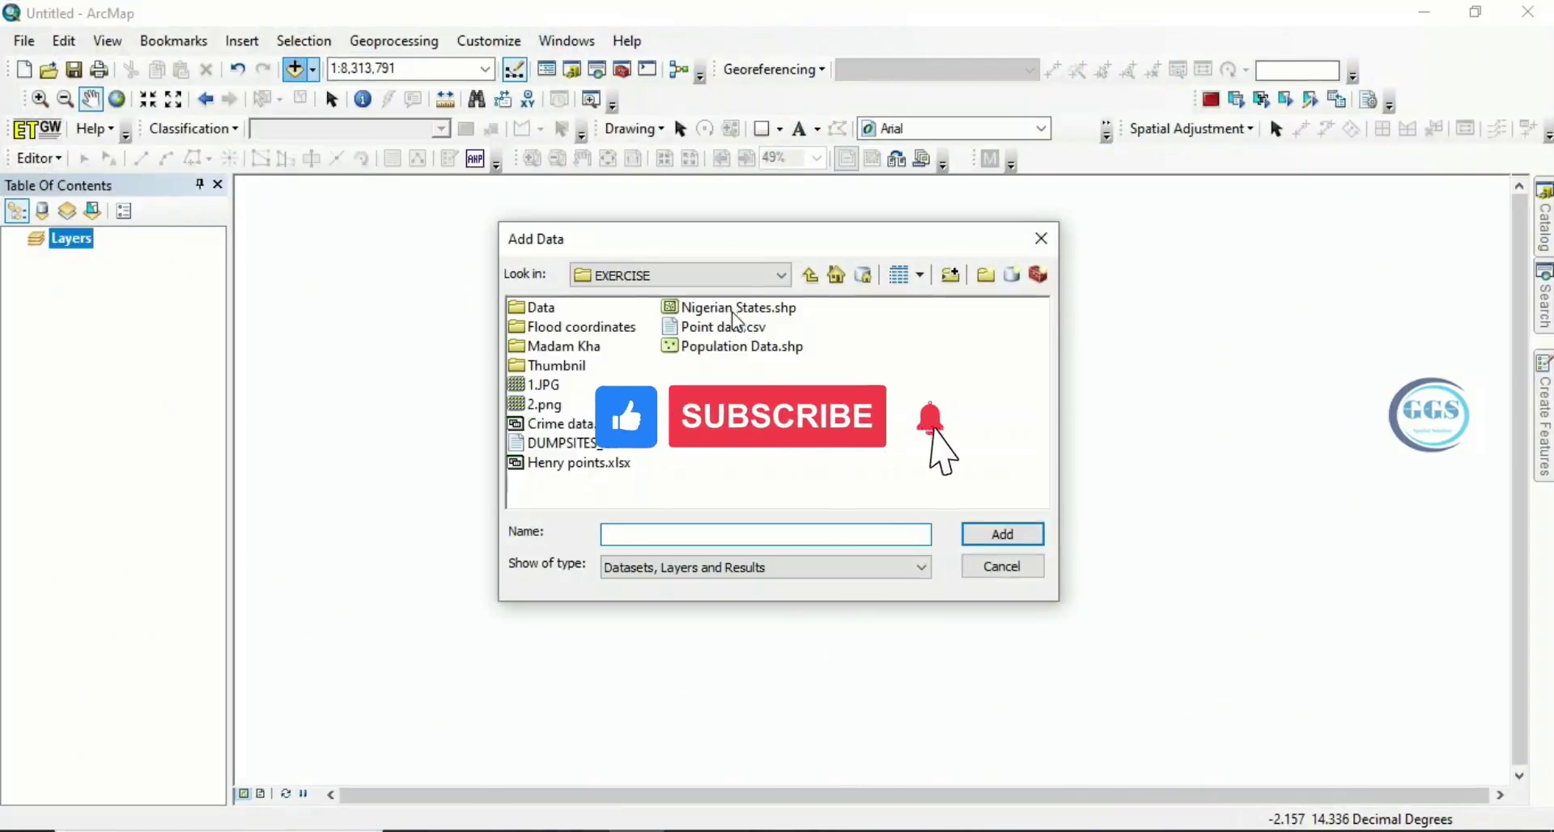
pyautogui.click(732, 311)
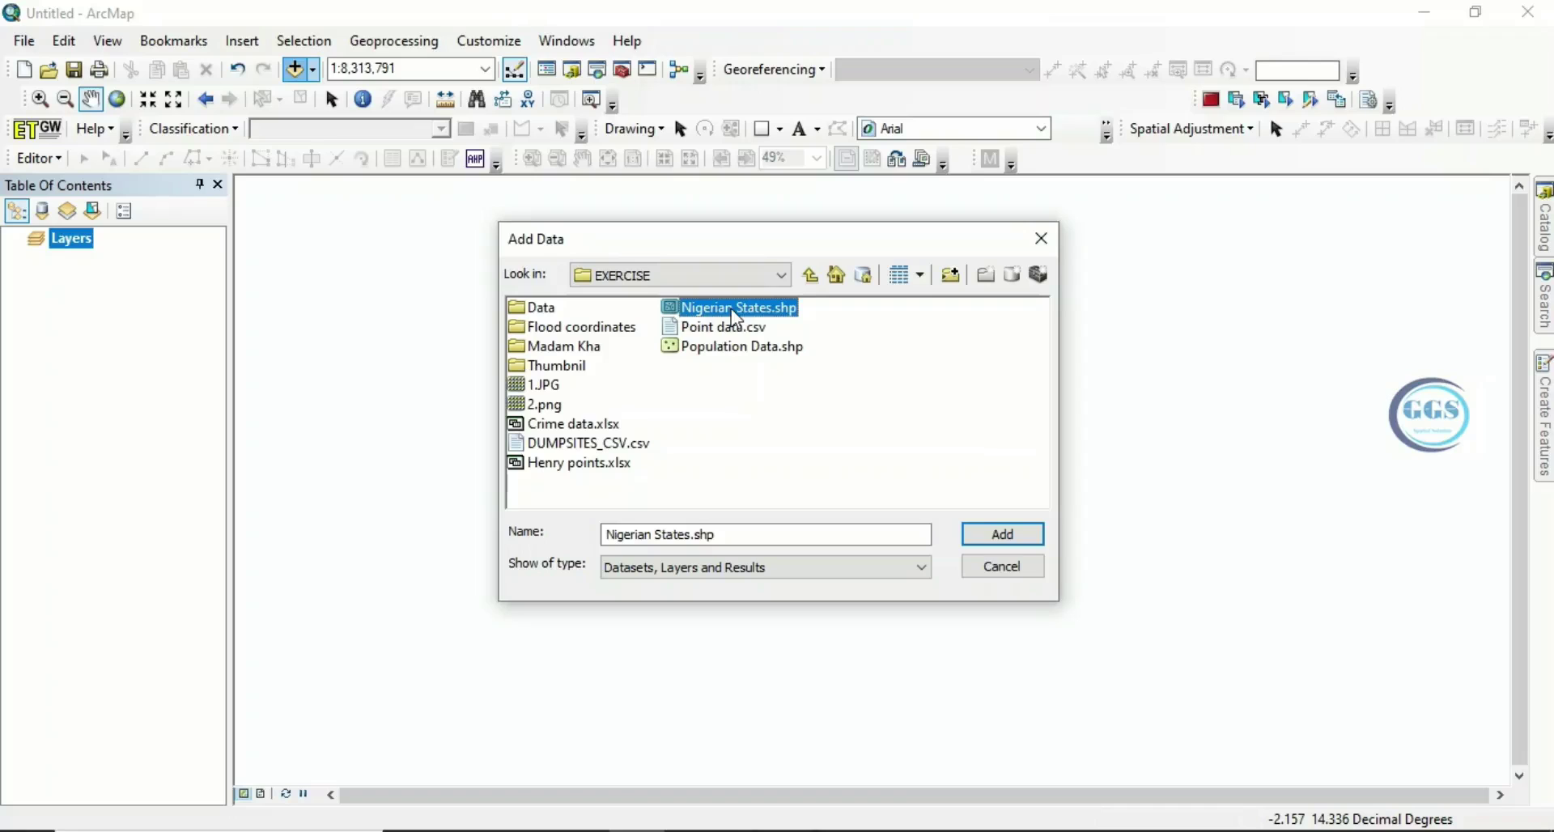
pyautogui.keyDown('ctrl'); pyautogui.click(733, 348); pyautogui.keyUp('ctrl')
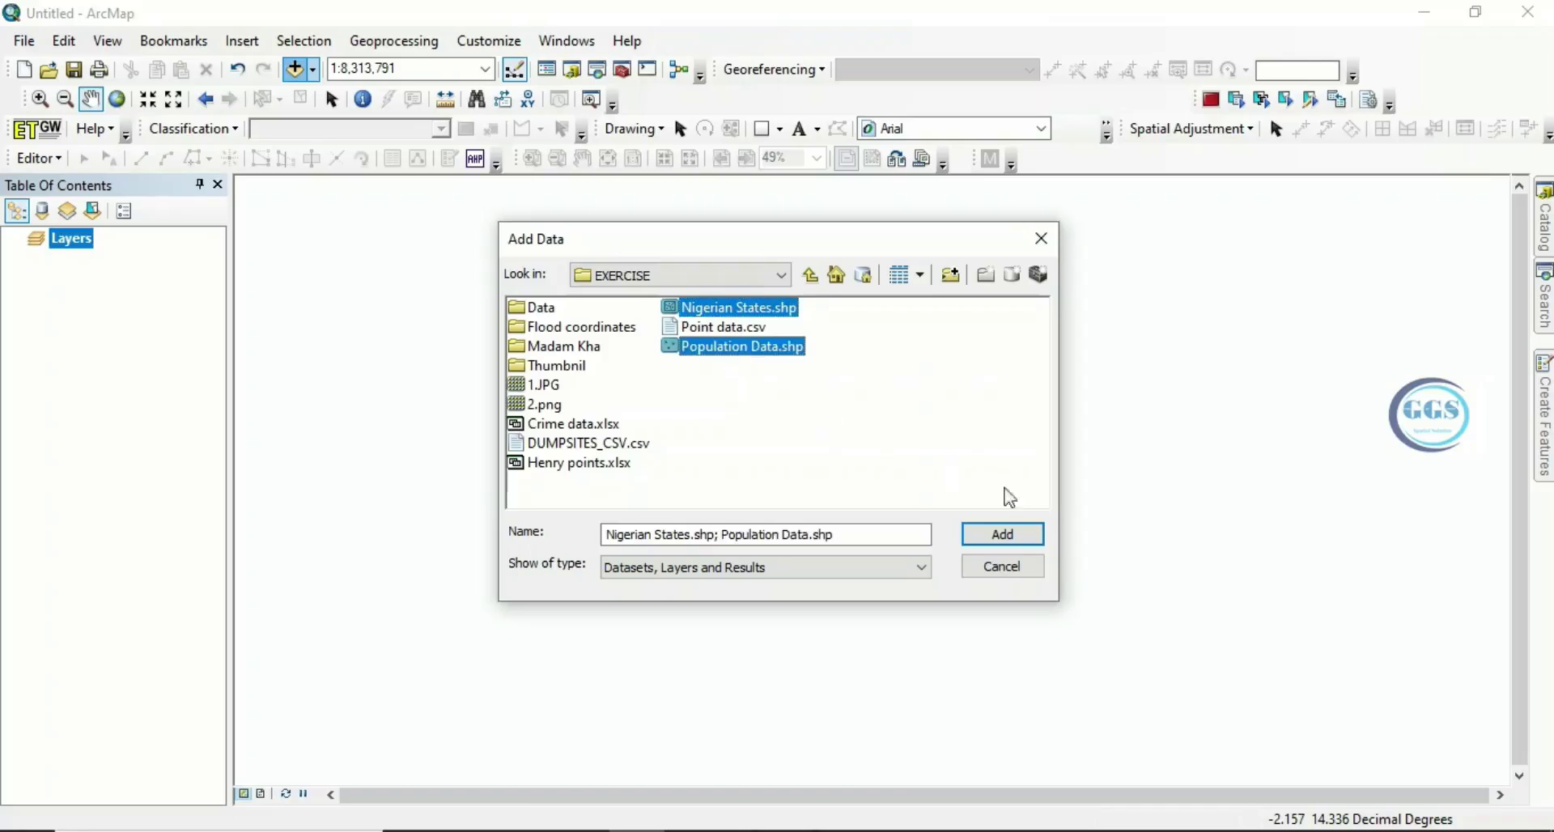
pyautogui.click(998, 536)
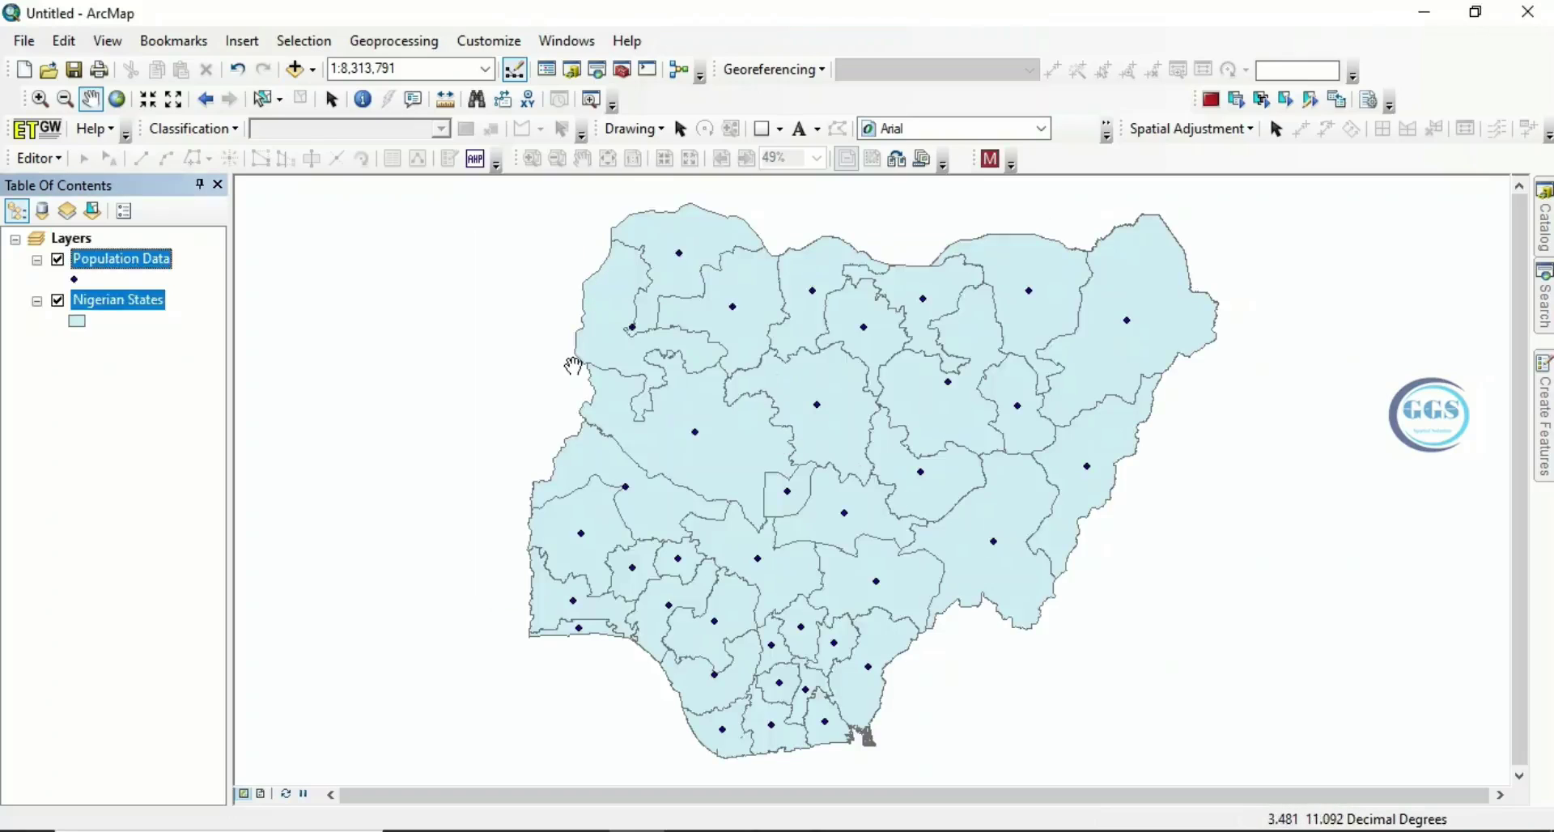
pyautogui.click(77, 387)
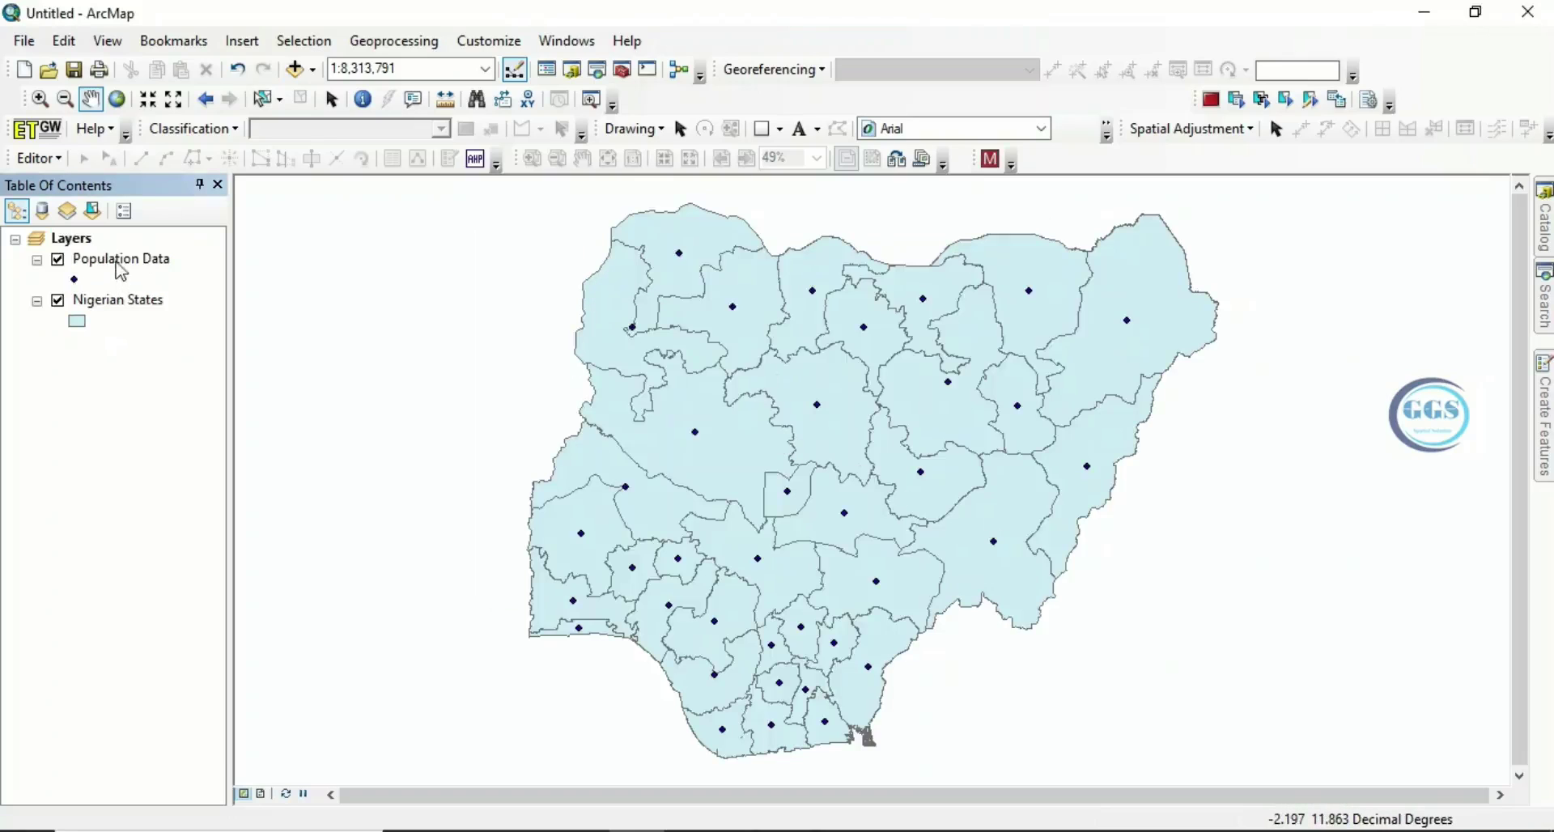
pyautogui.rightClick(117, 261)
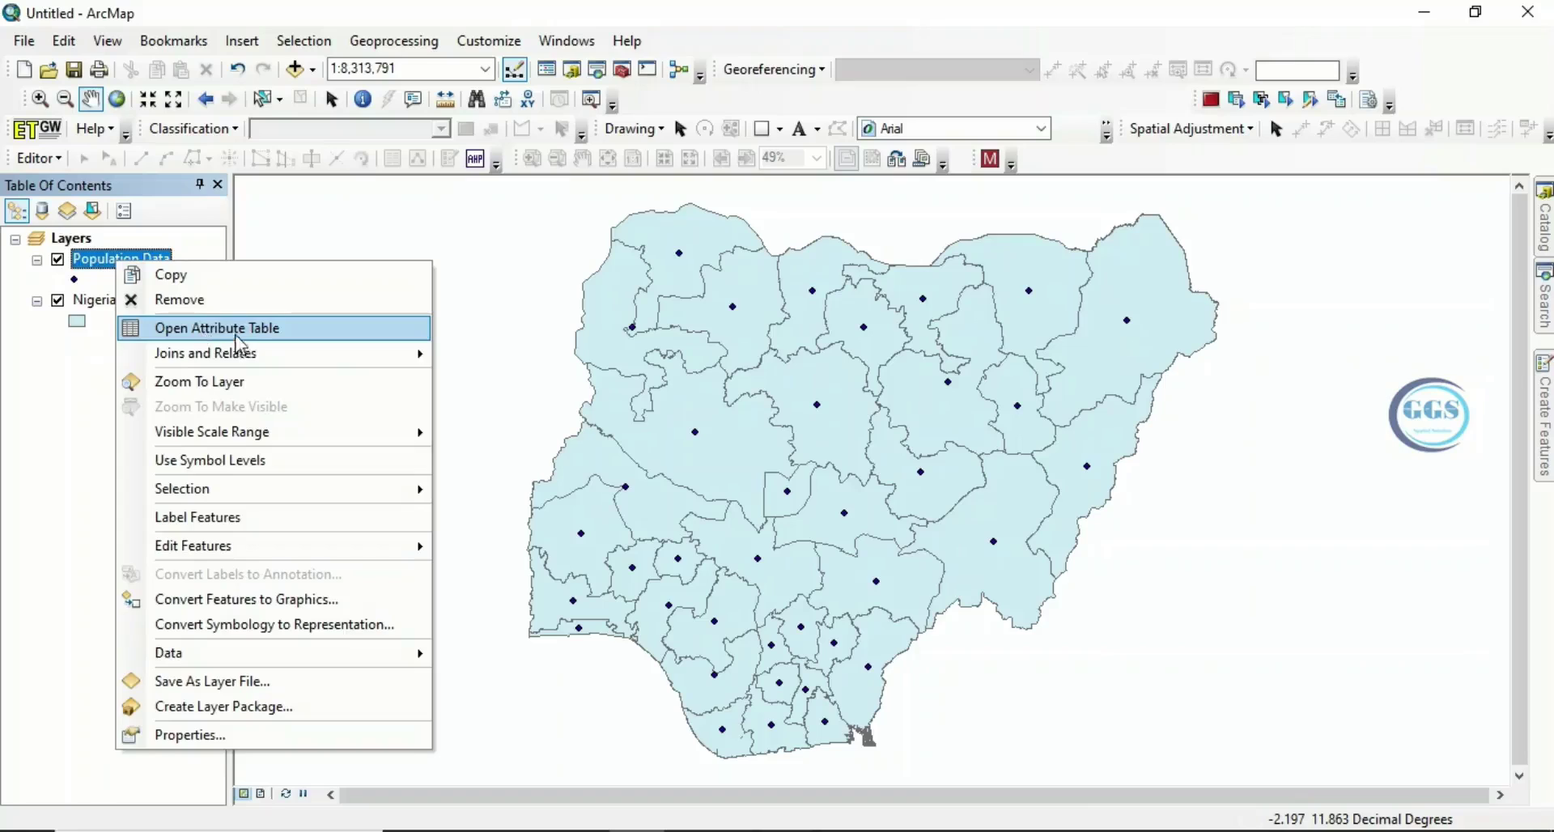
pyautogui.click(239, 332)
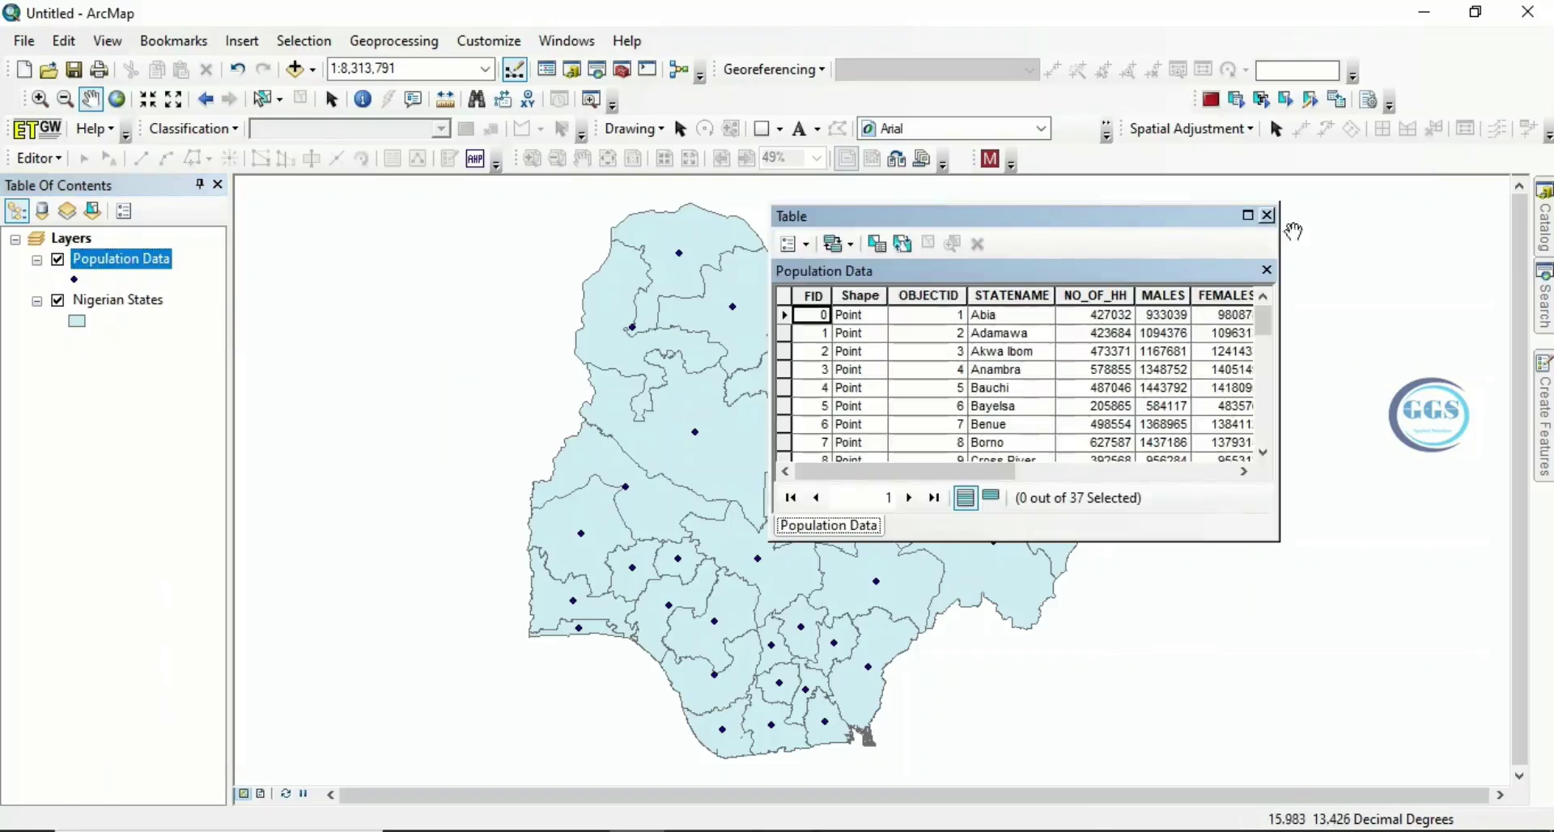
pyautogui.click(1247, 215)
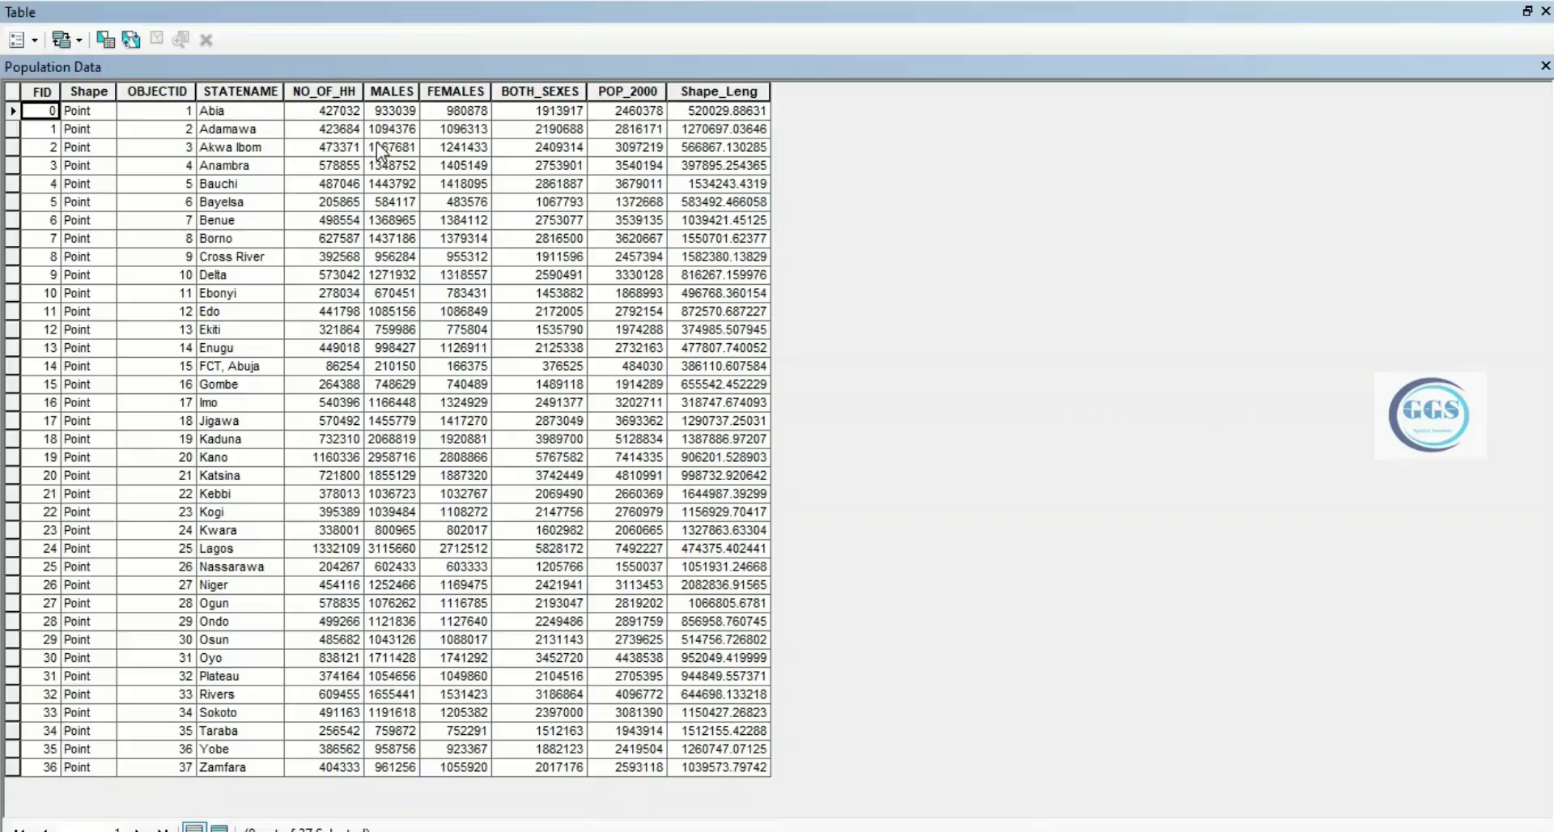
pyautogui.click(1544, 14)
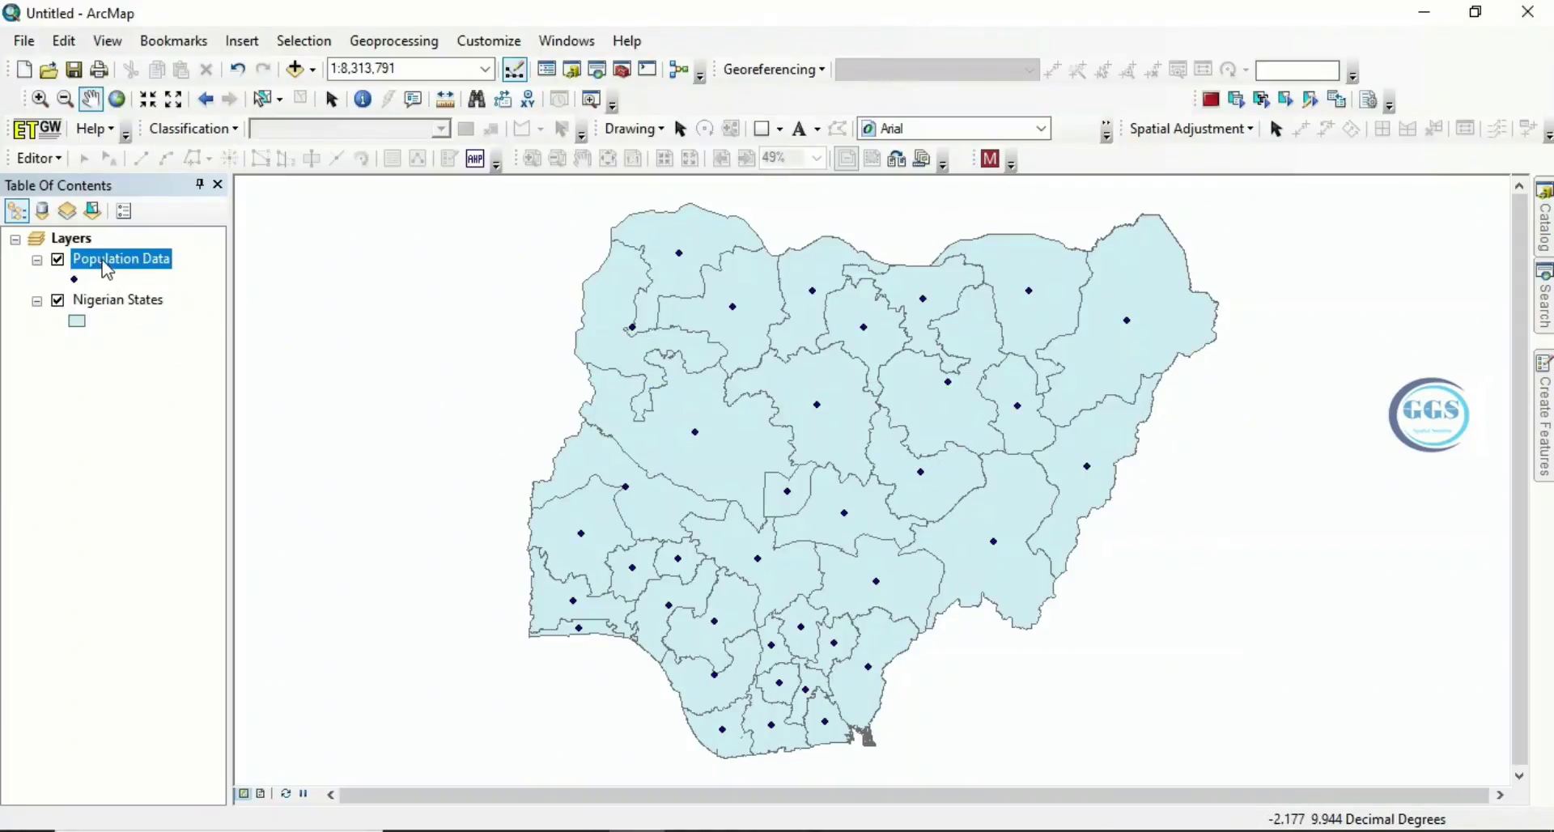
# Step: Give the Population Data layer Quantities > Graduated symbols symbology driven by the NO_OF_HH field
pyautogui.rightClick(107, 269)
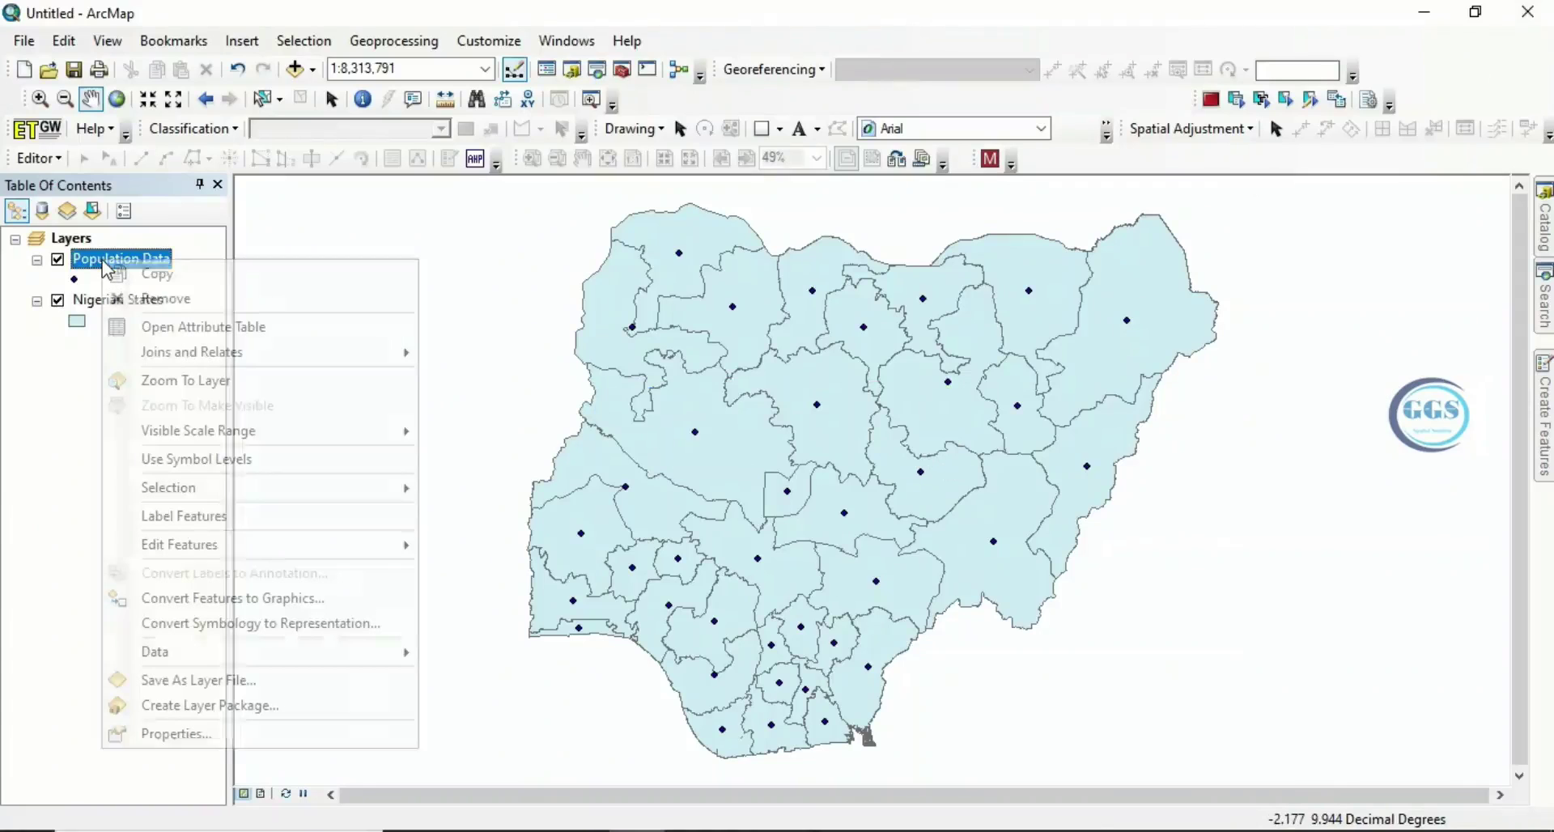
pyautogui.click(204, 740)
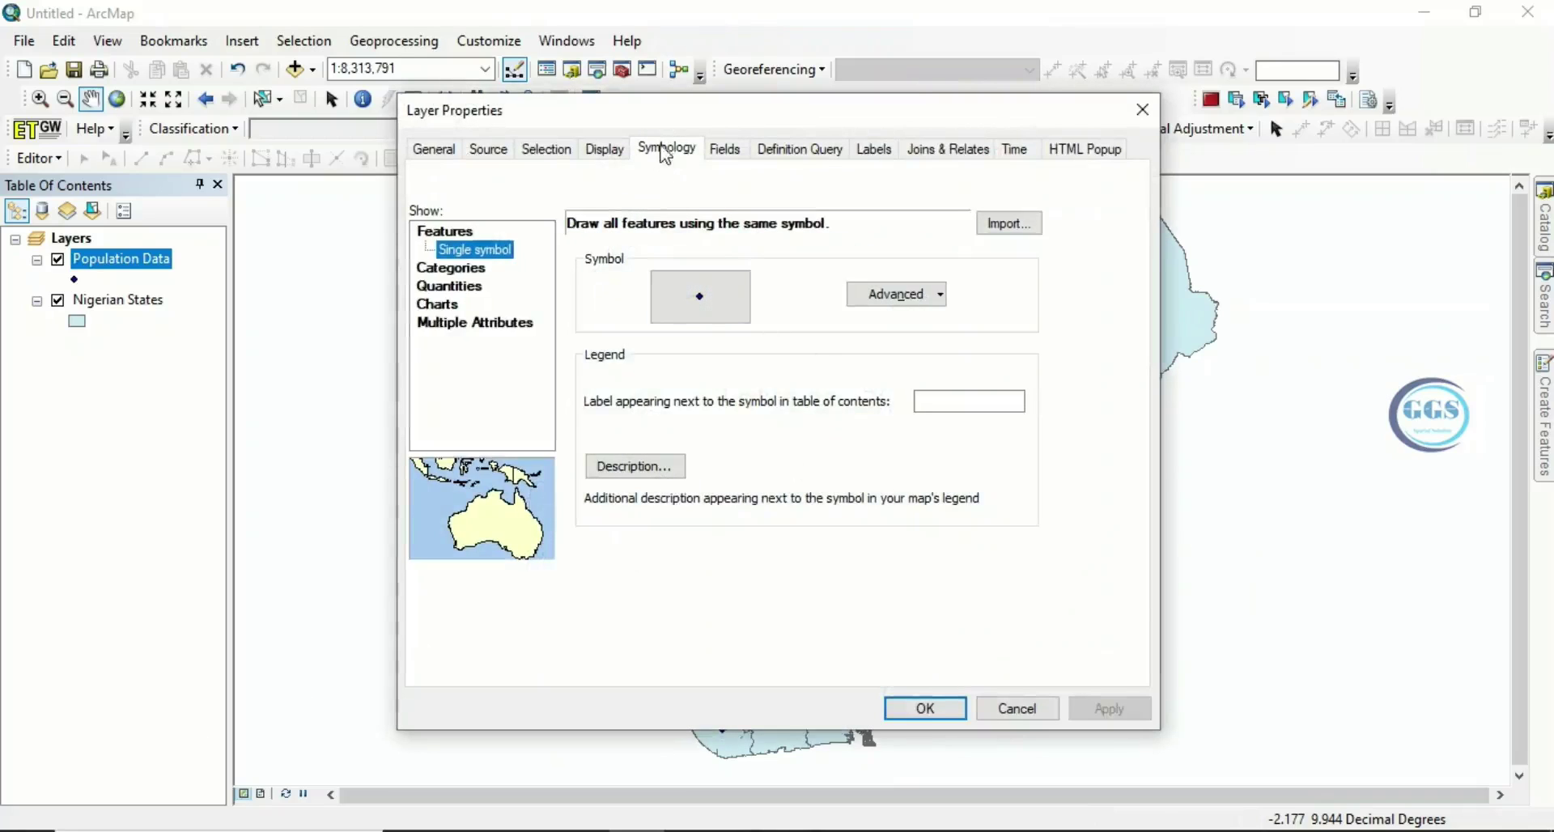
pyautogui.click(446, 287)
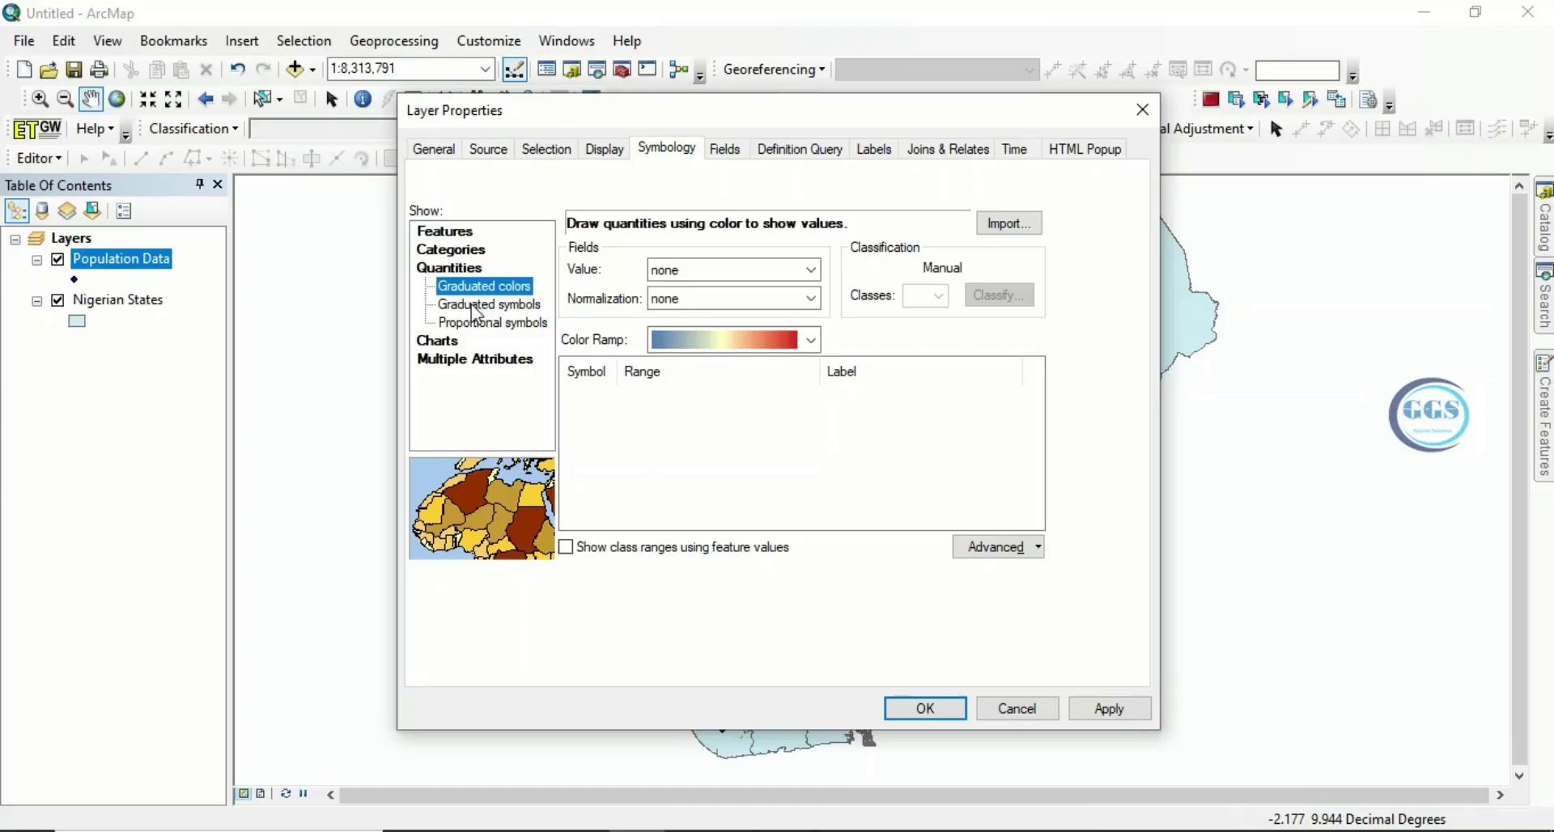
pyautogui.click(474, 305)
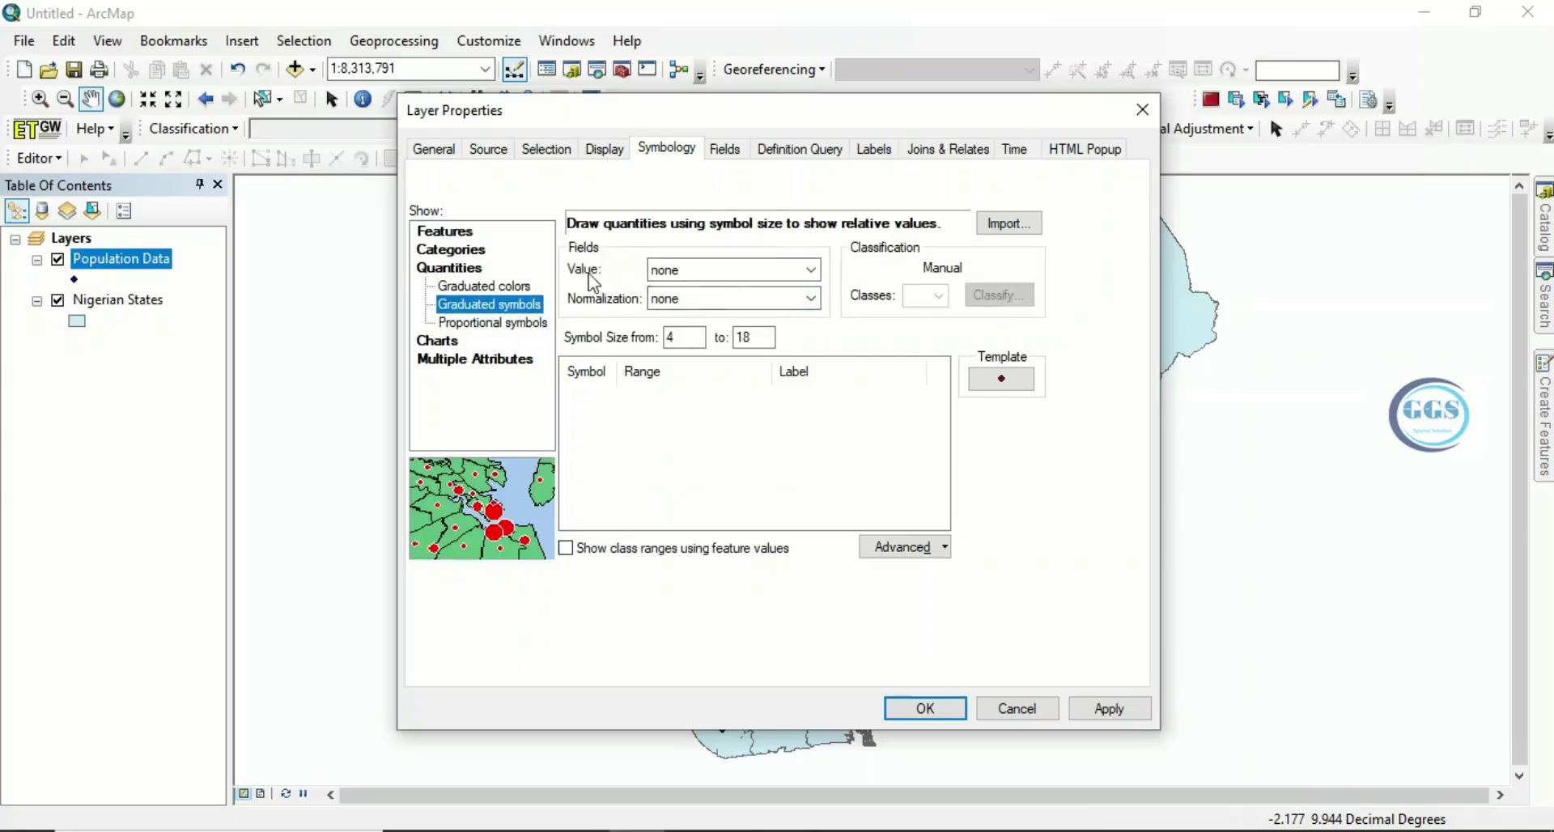
pyautogui.click(810, 270)
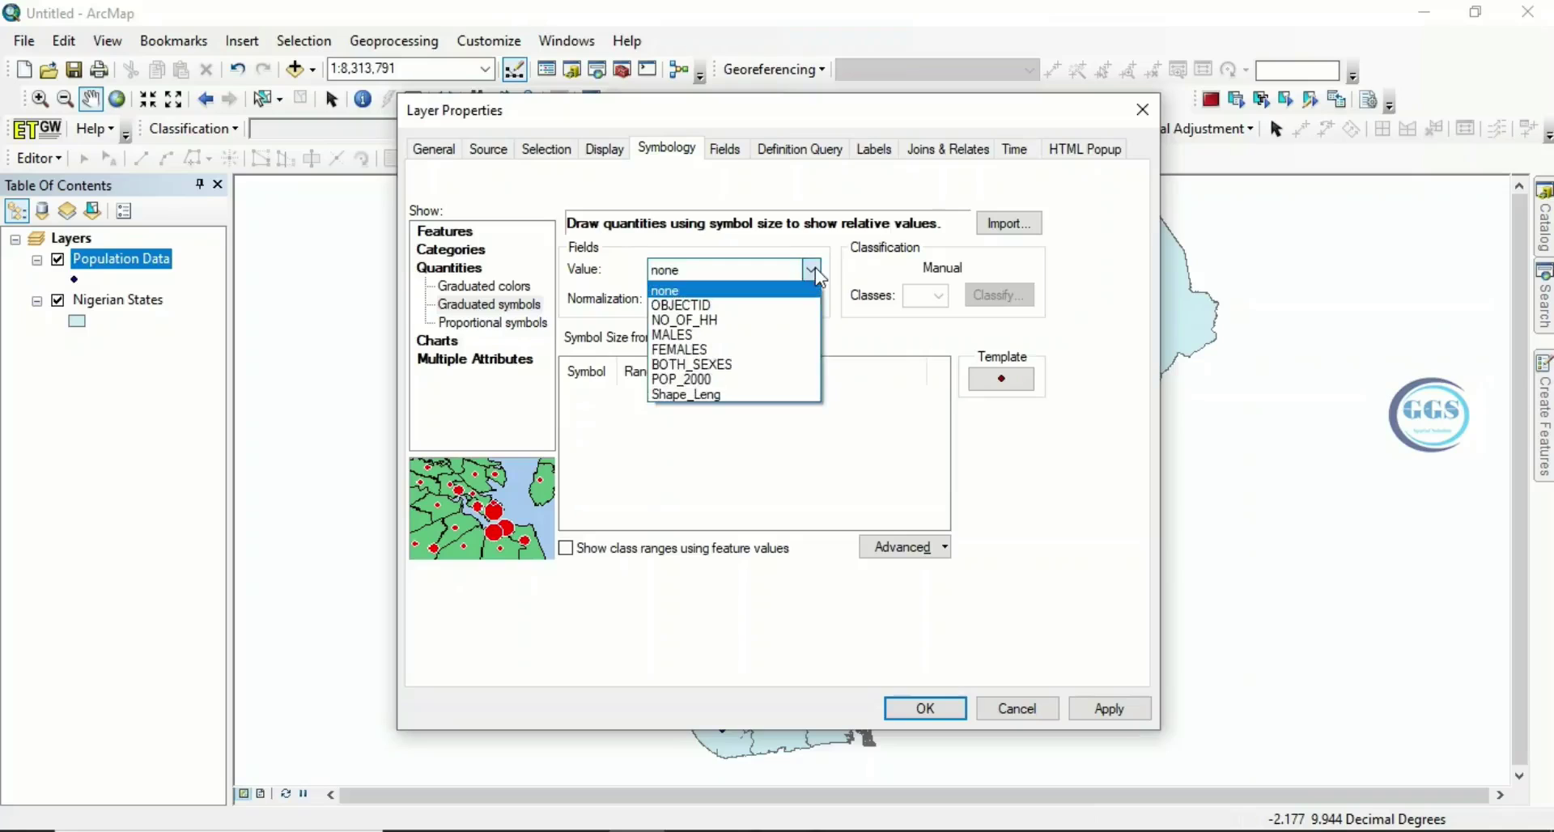
pyautogui.click(694, 322)
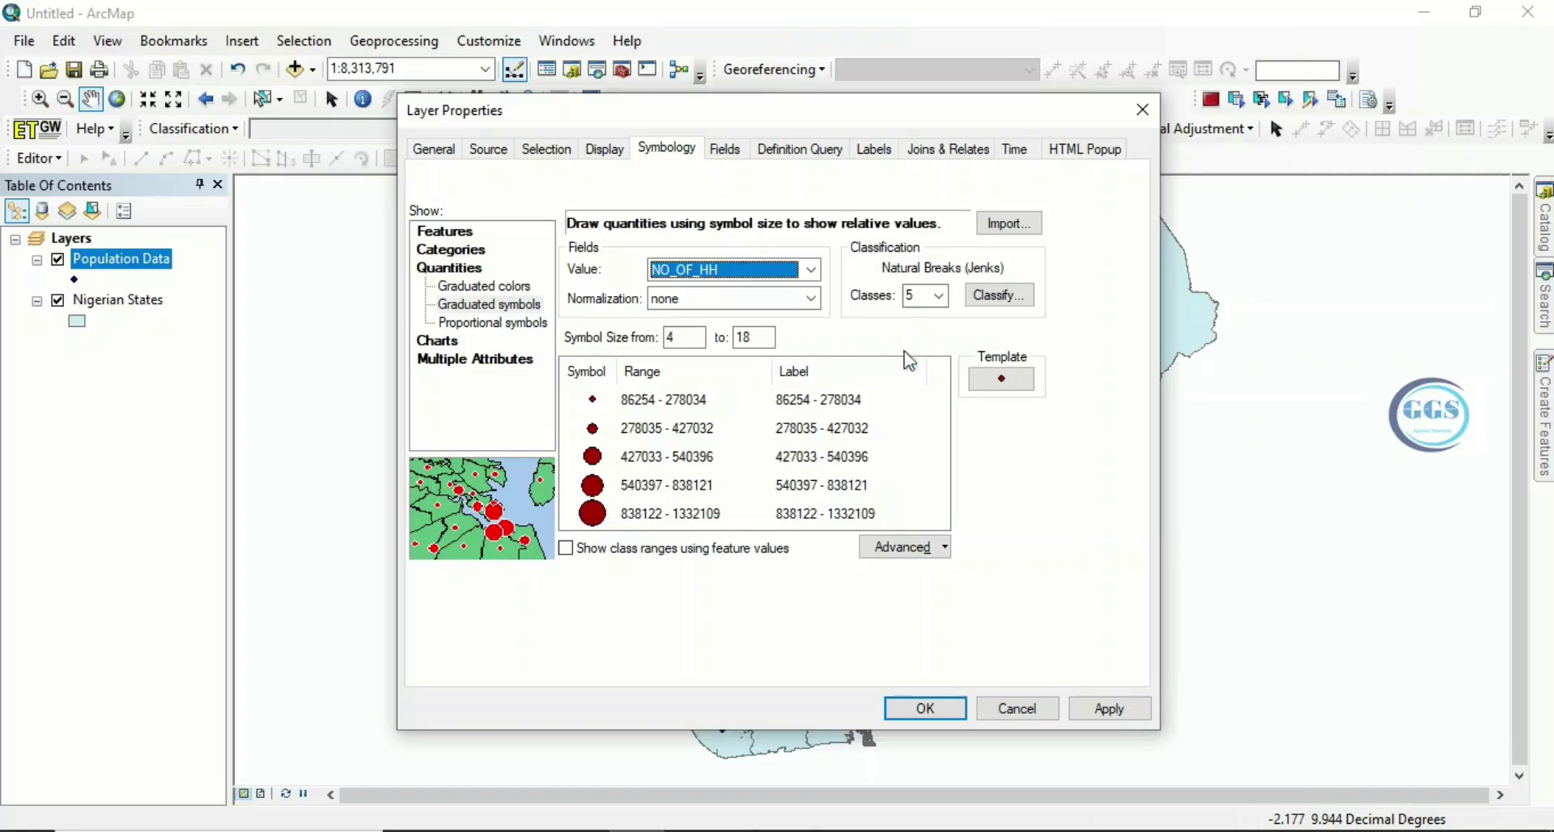
# Step: Switch to ten classes with Mars Red circle symbols and apply the graduated symbology
pyautogui.click(939, 297)
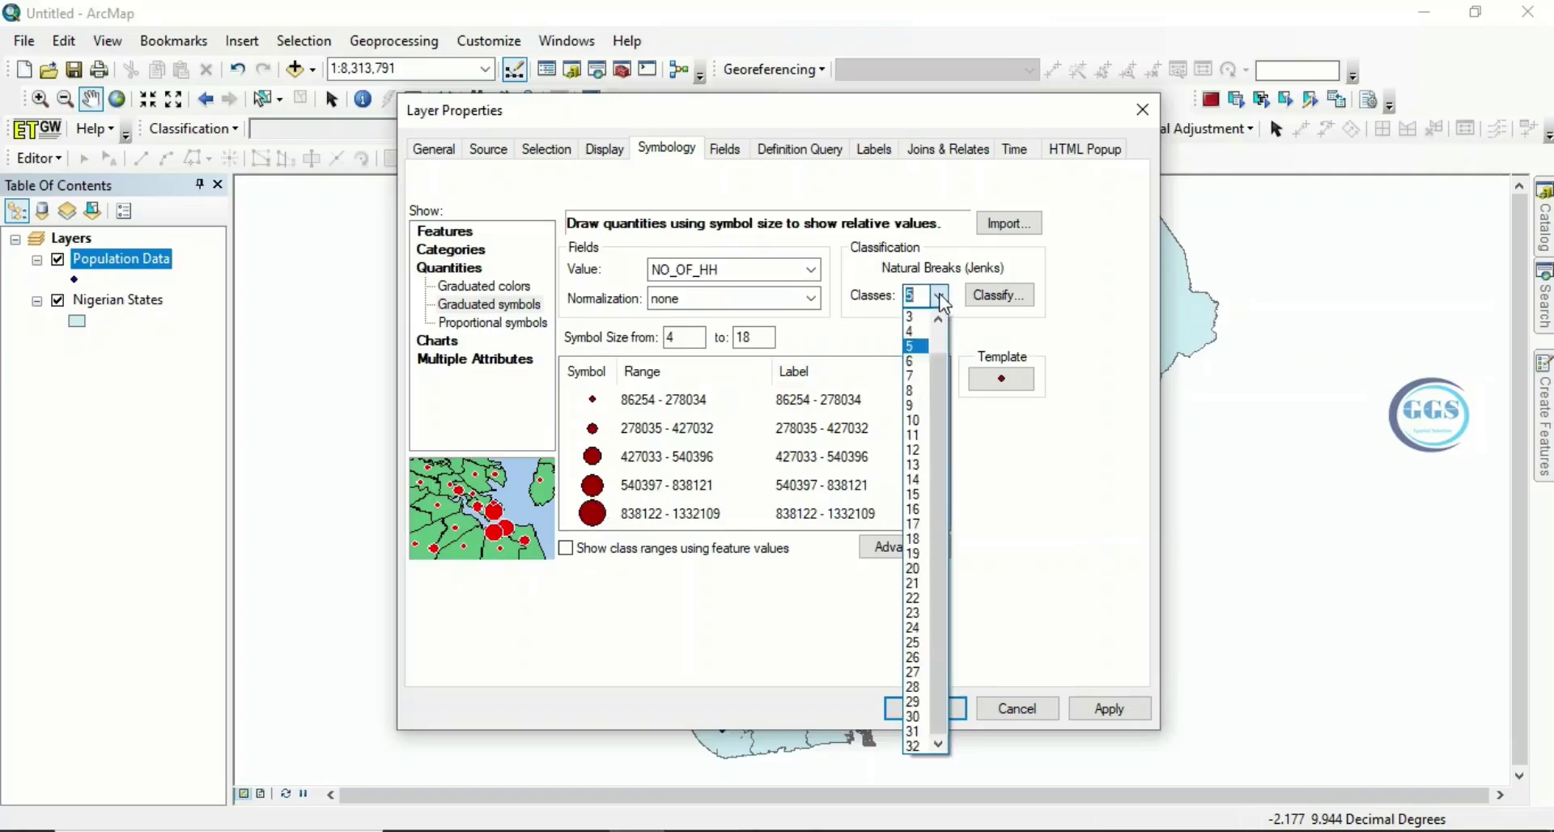
pyautogui.click(913, 420)
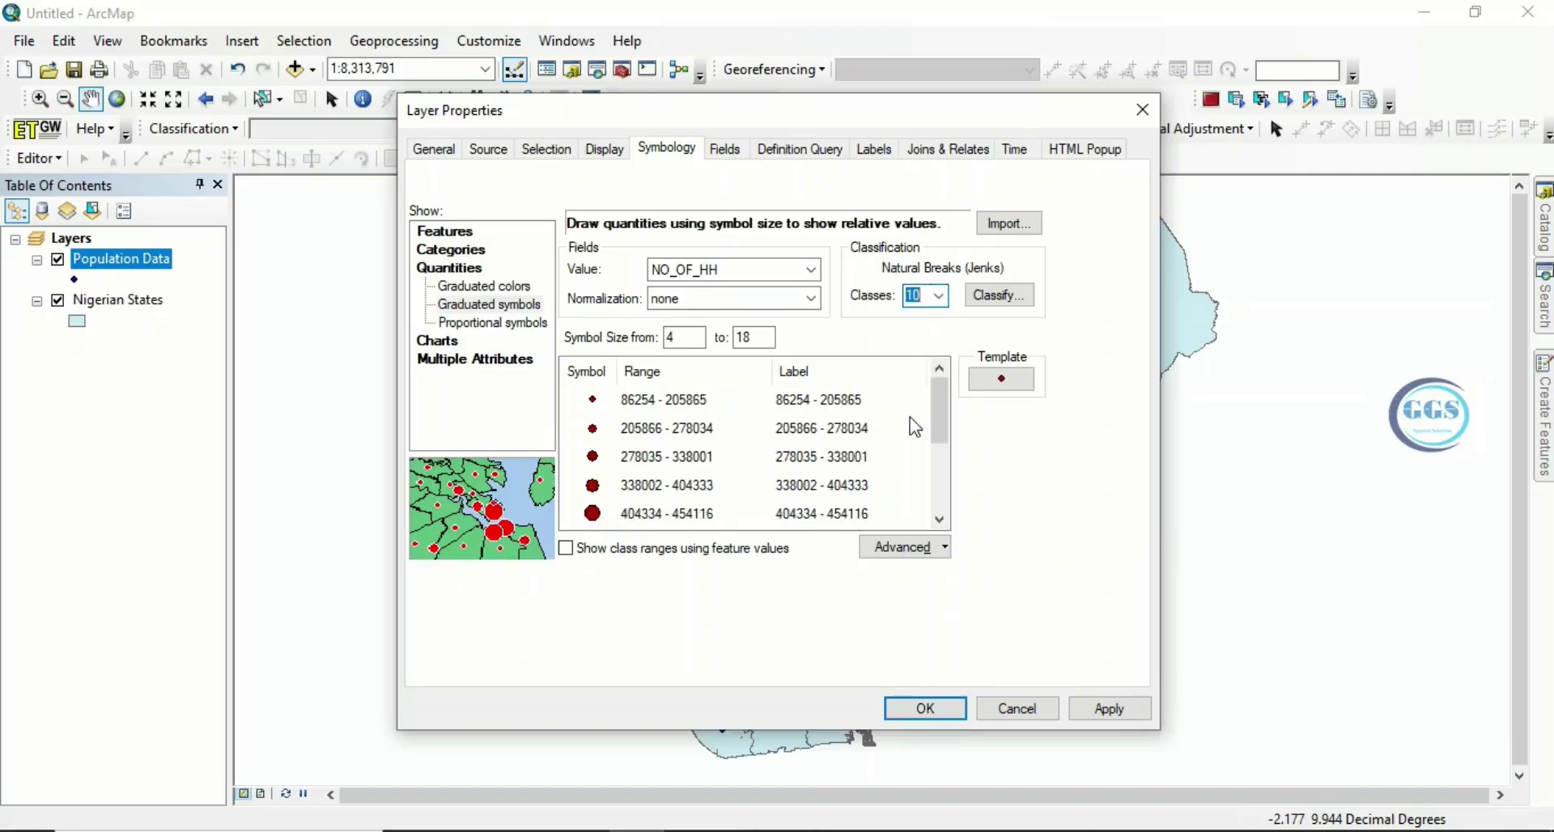
pyautogui.click(1004, 380)
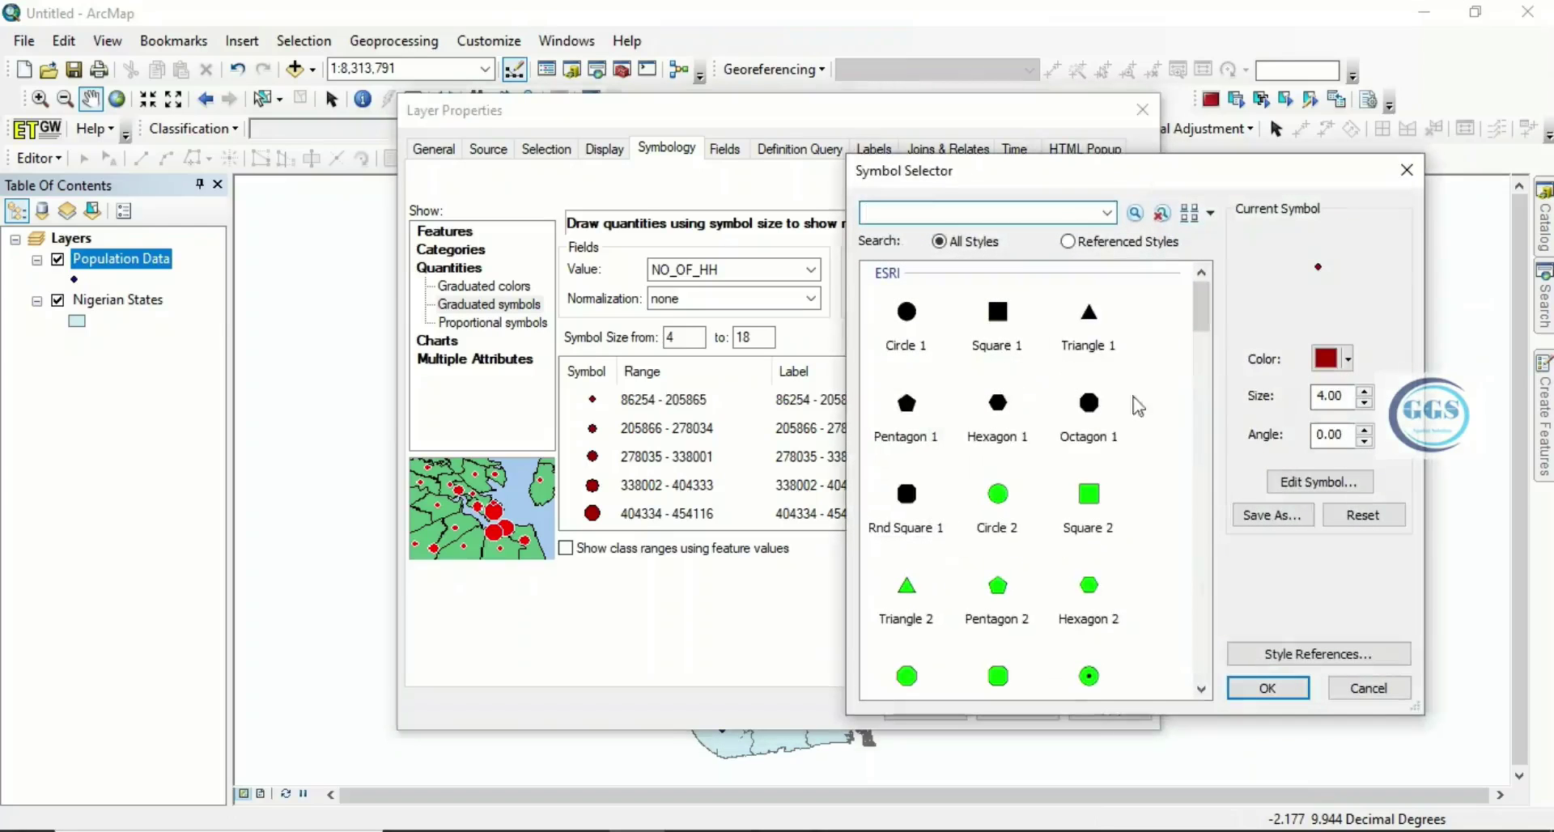
pyautogui.click(1348, 360)
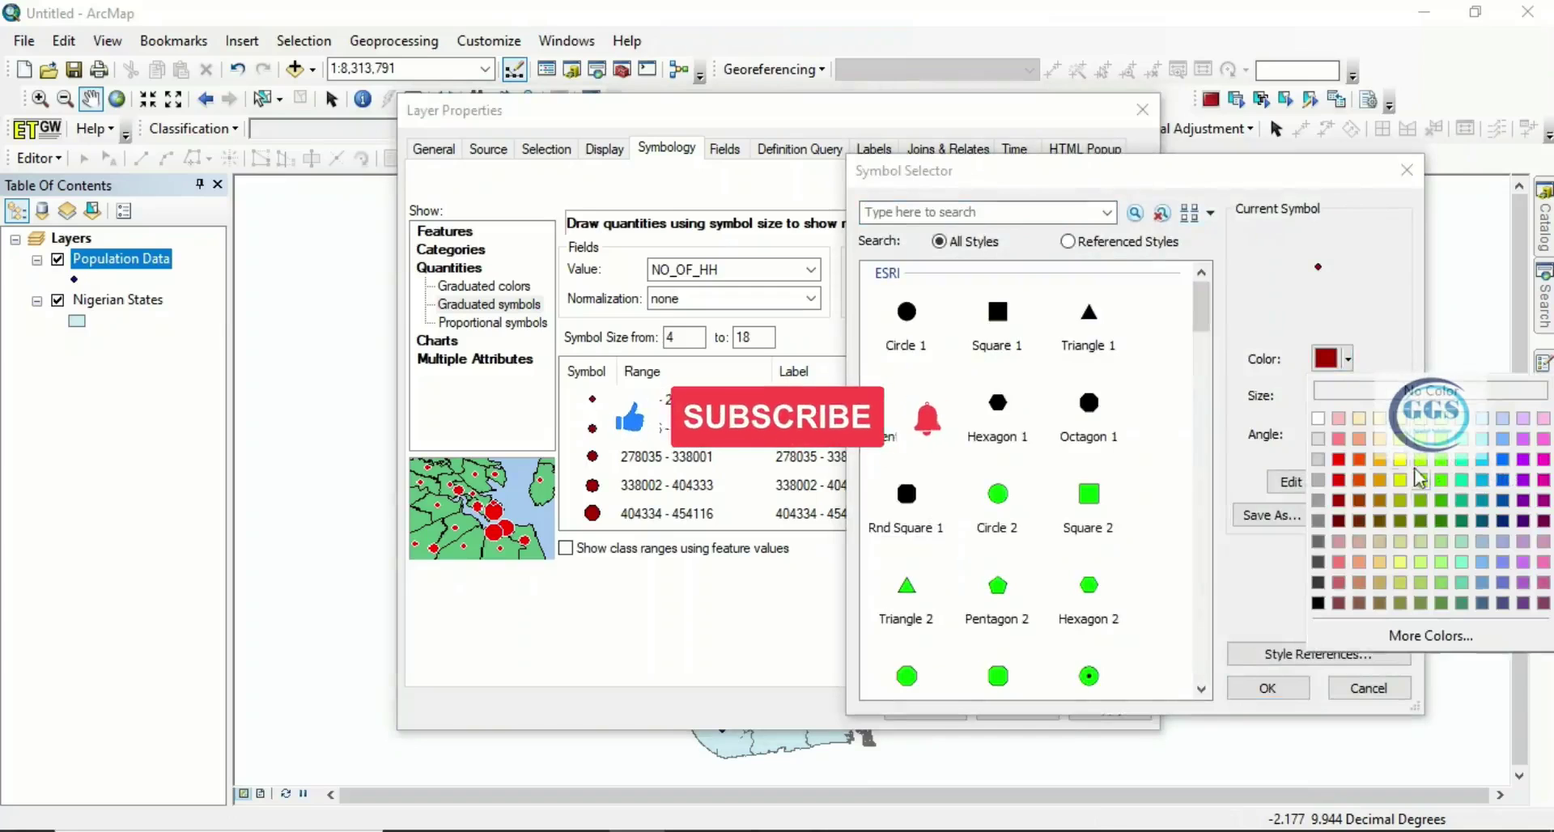
pyautogui.click(1340, 461)
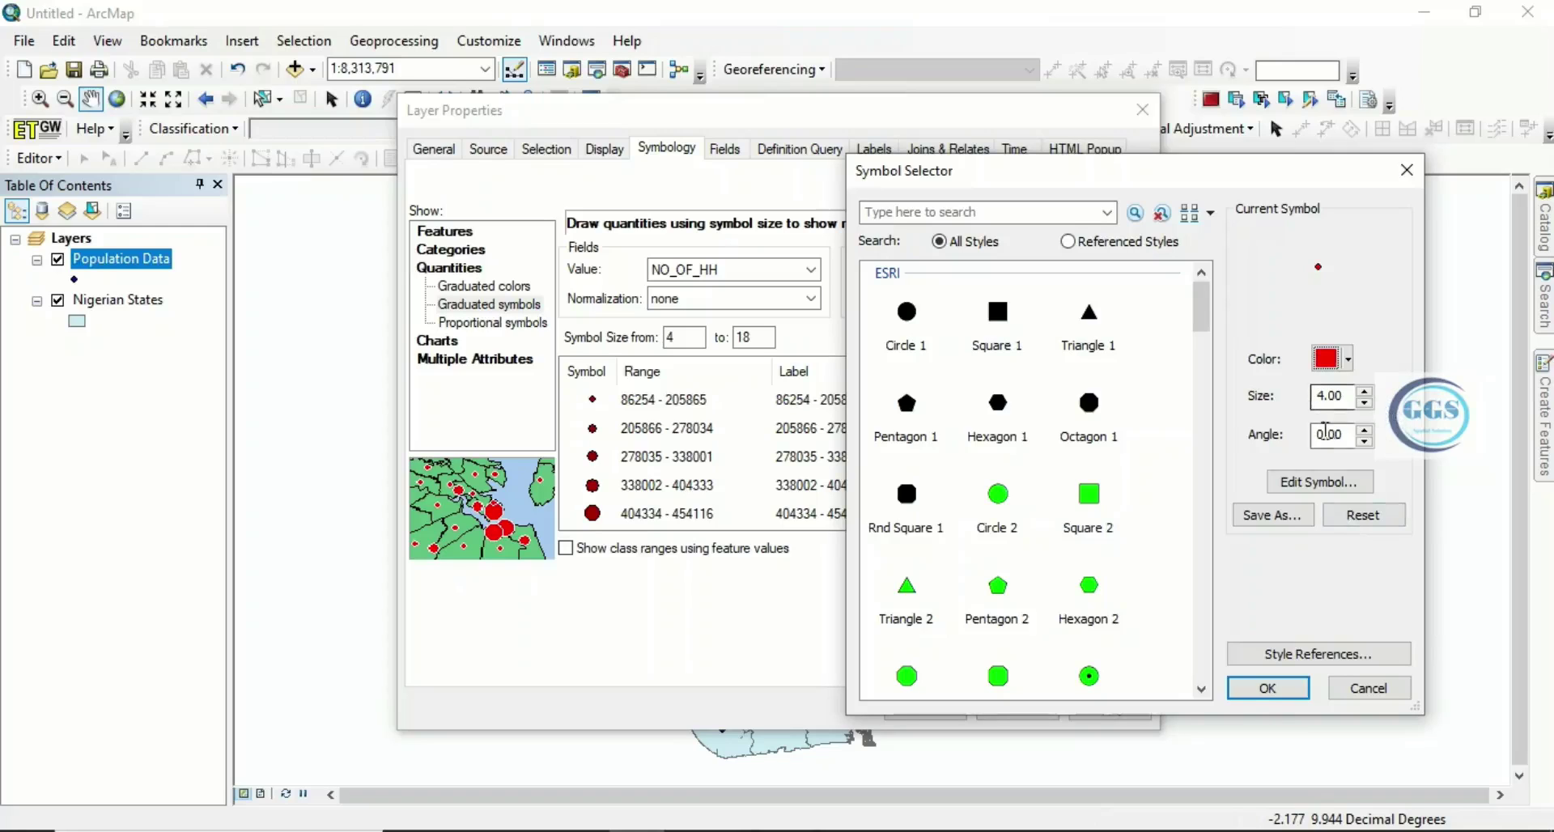
pyautogui.click(1265, 689)
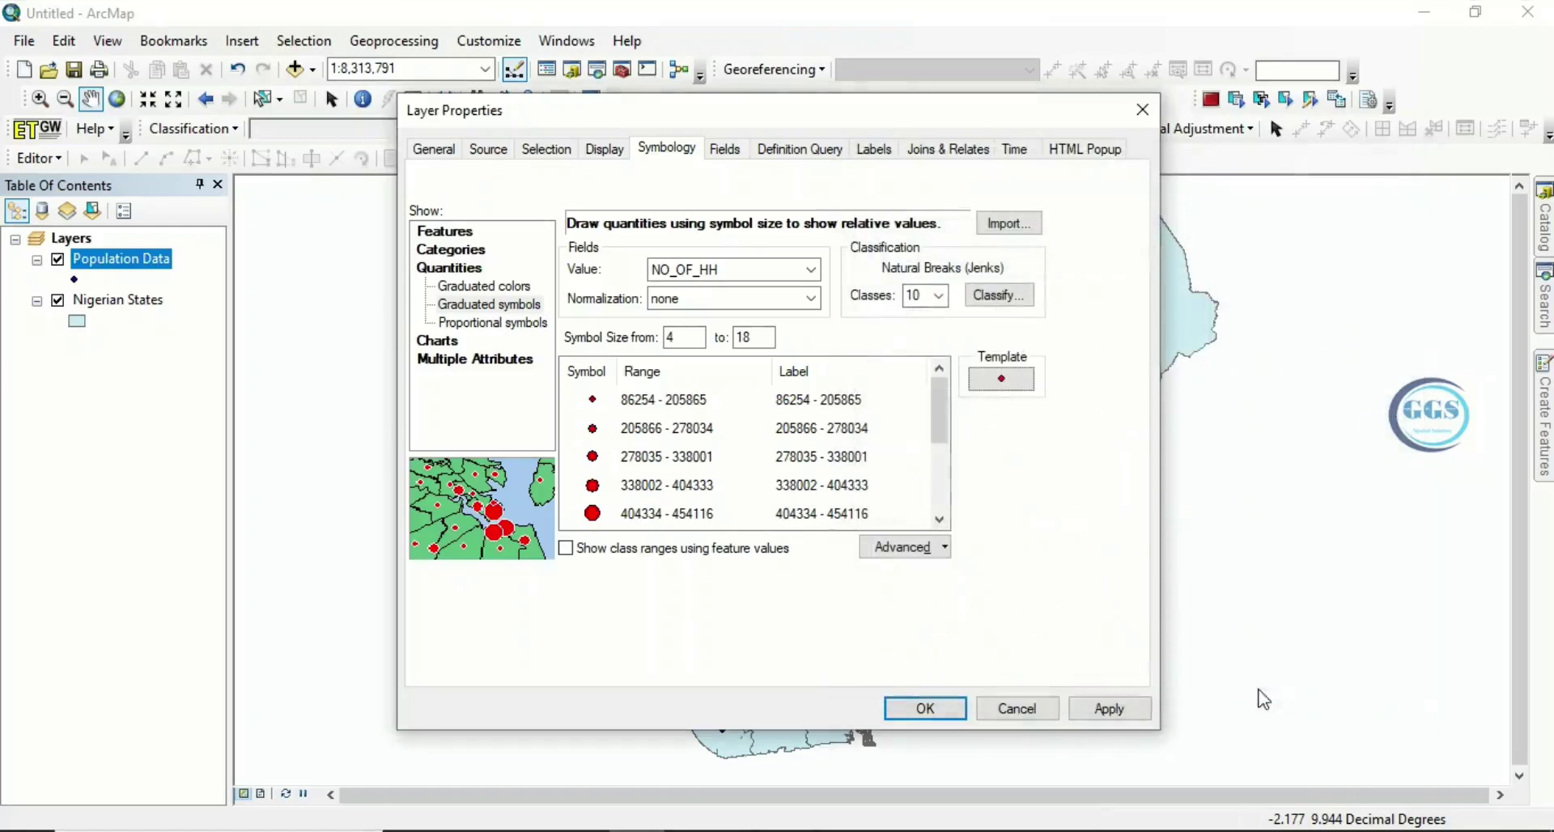
pyautogui.click(1109, 709)
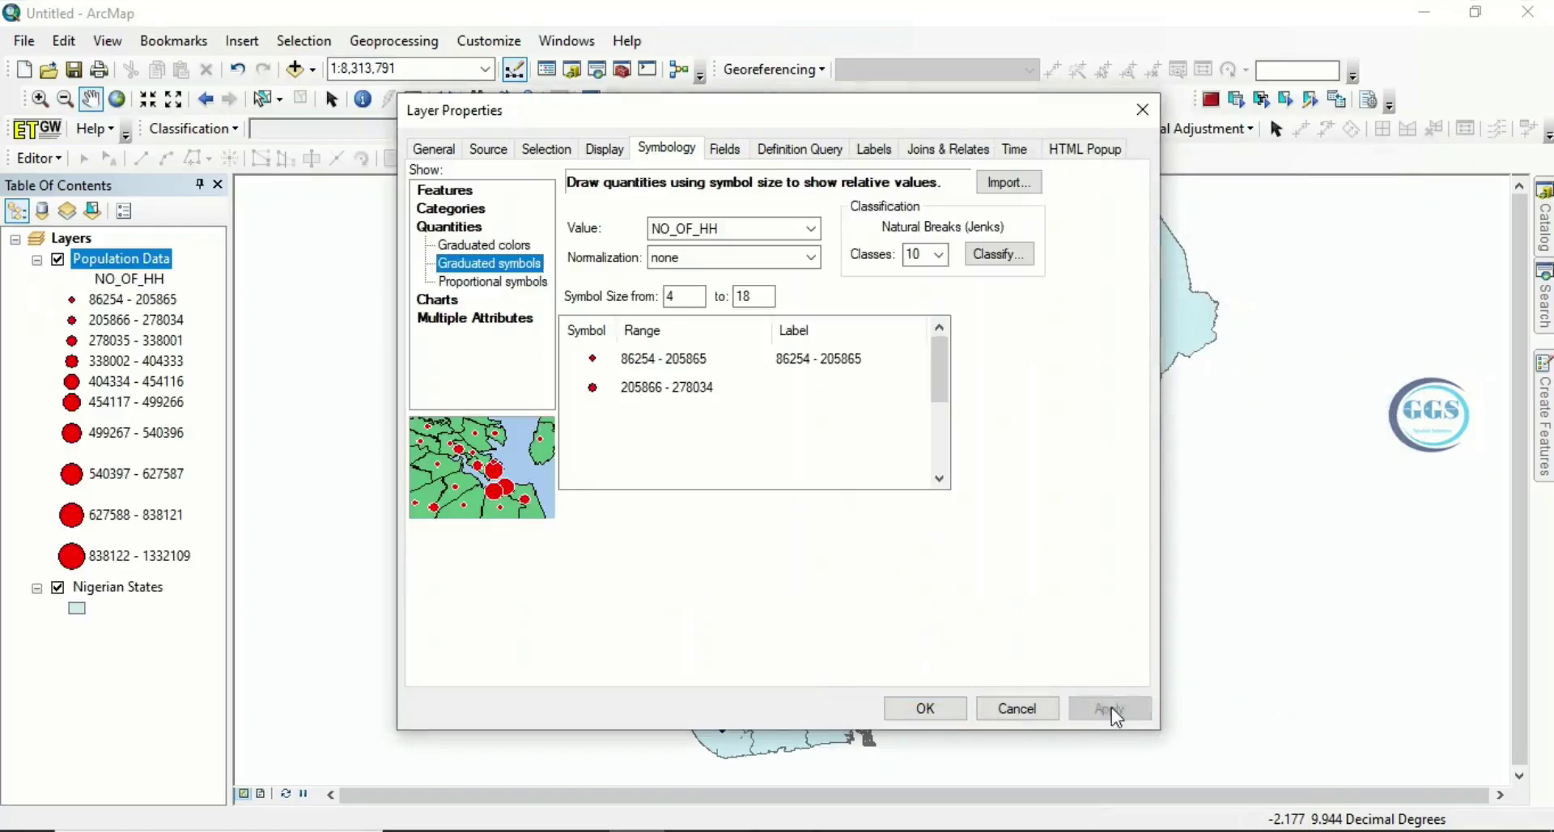
pyautogui.moveTo(851, 118)
pyautogui.mouseDown()
pyautogui.moveTo(1547, 156)
pyautogui.moveTo(1234, 134)
pyautogui.mouseUp()
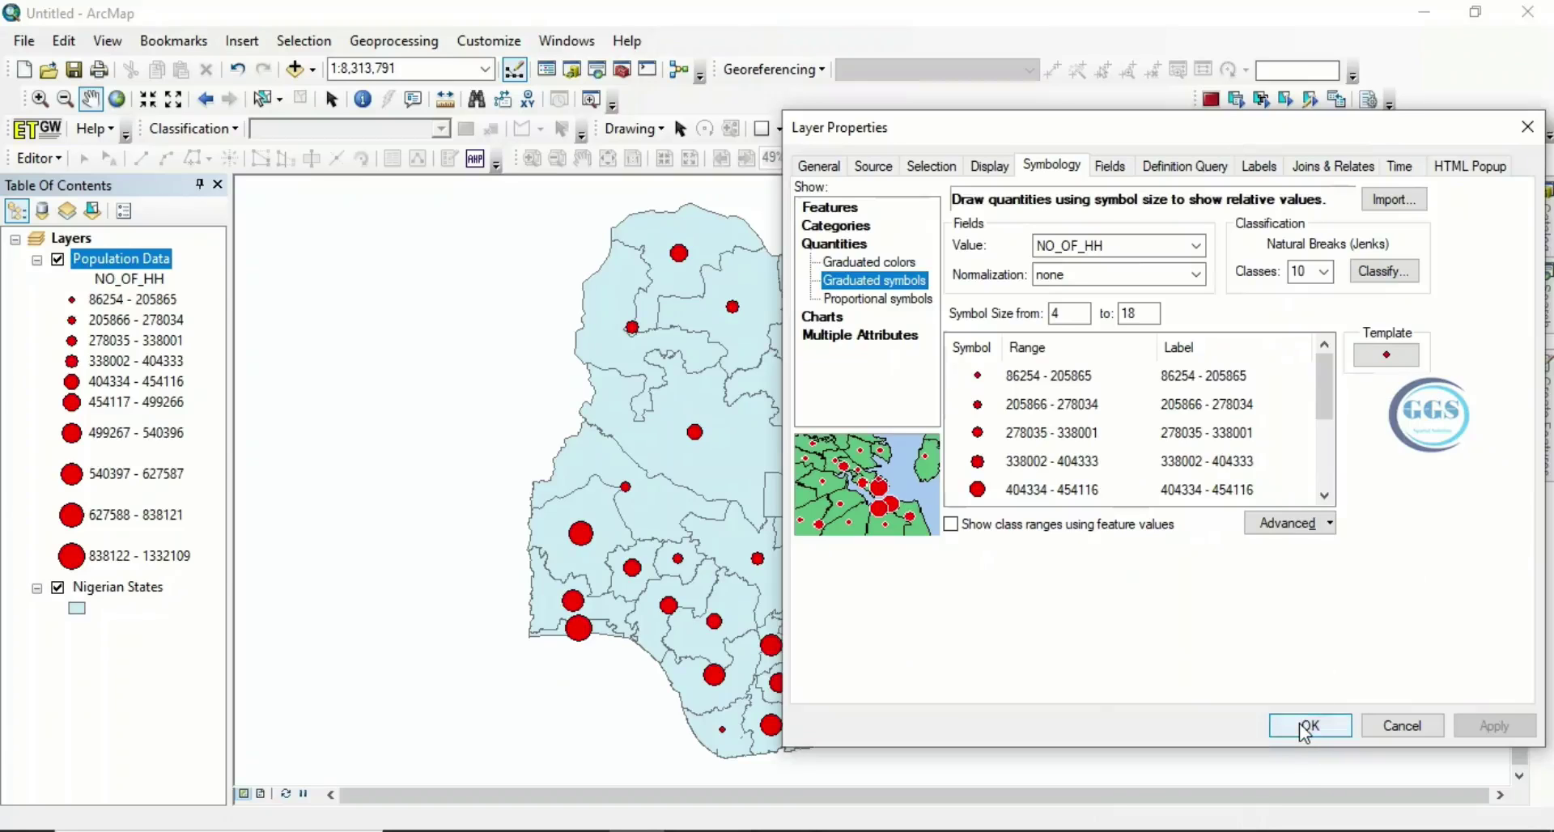
pyautogui.click(1309, 726)
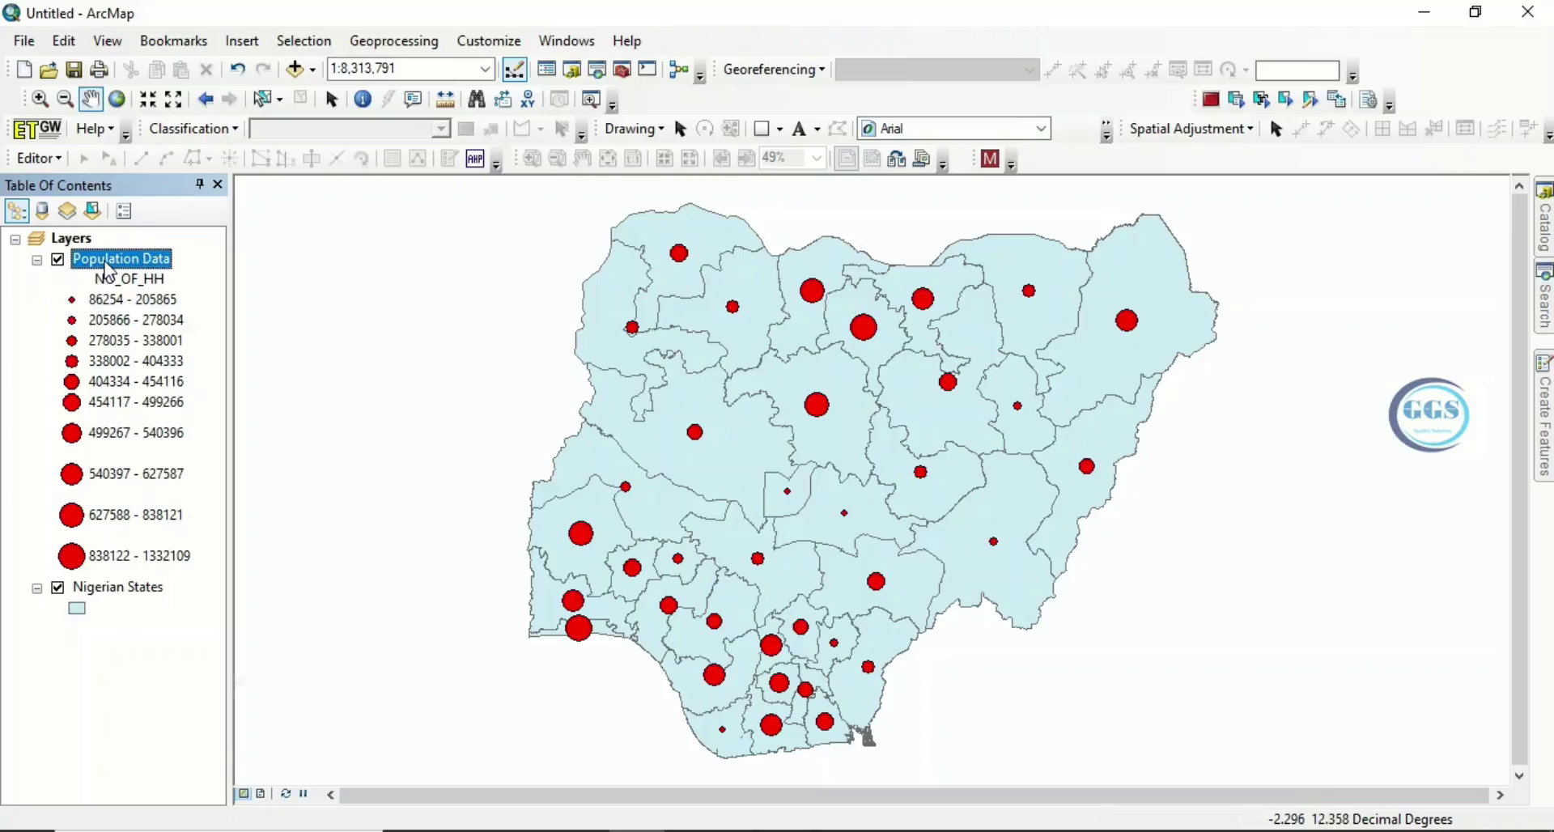
# Step: Label the Population Data points with bold NO_OF_HH values and apply the labels
pyautogui.rightClick(108, 269)
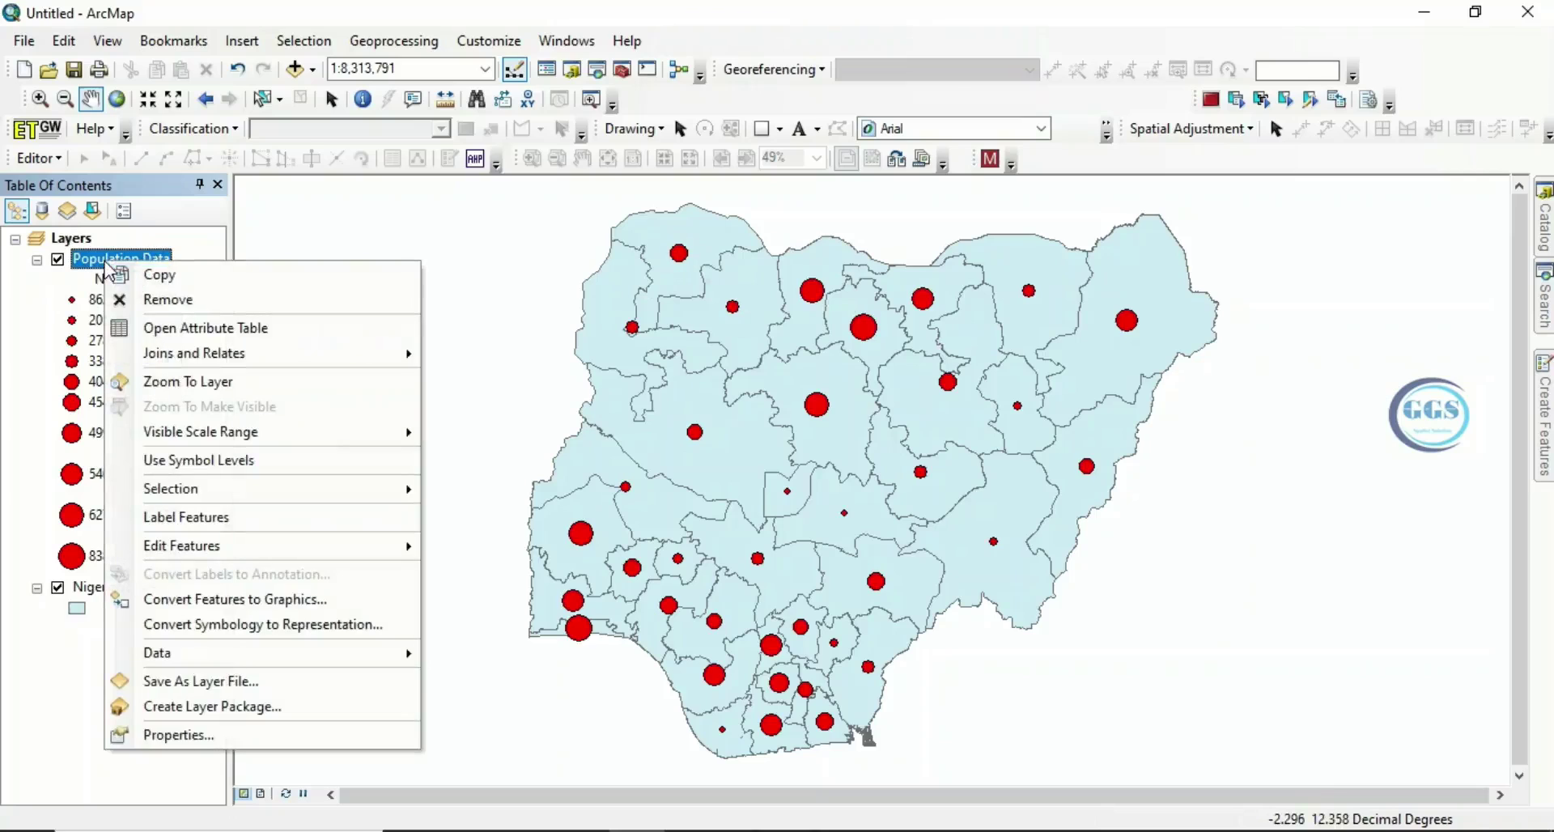
pyautogui.click(179, 734)
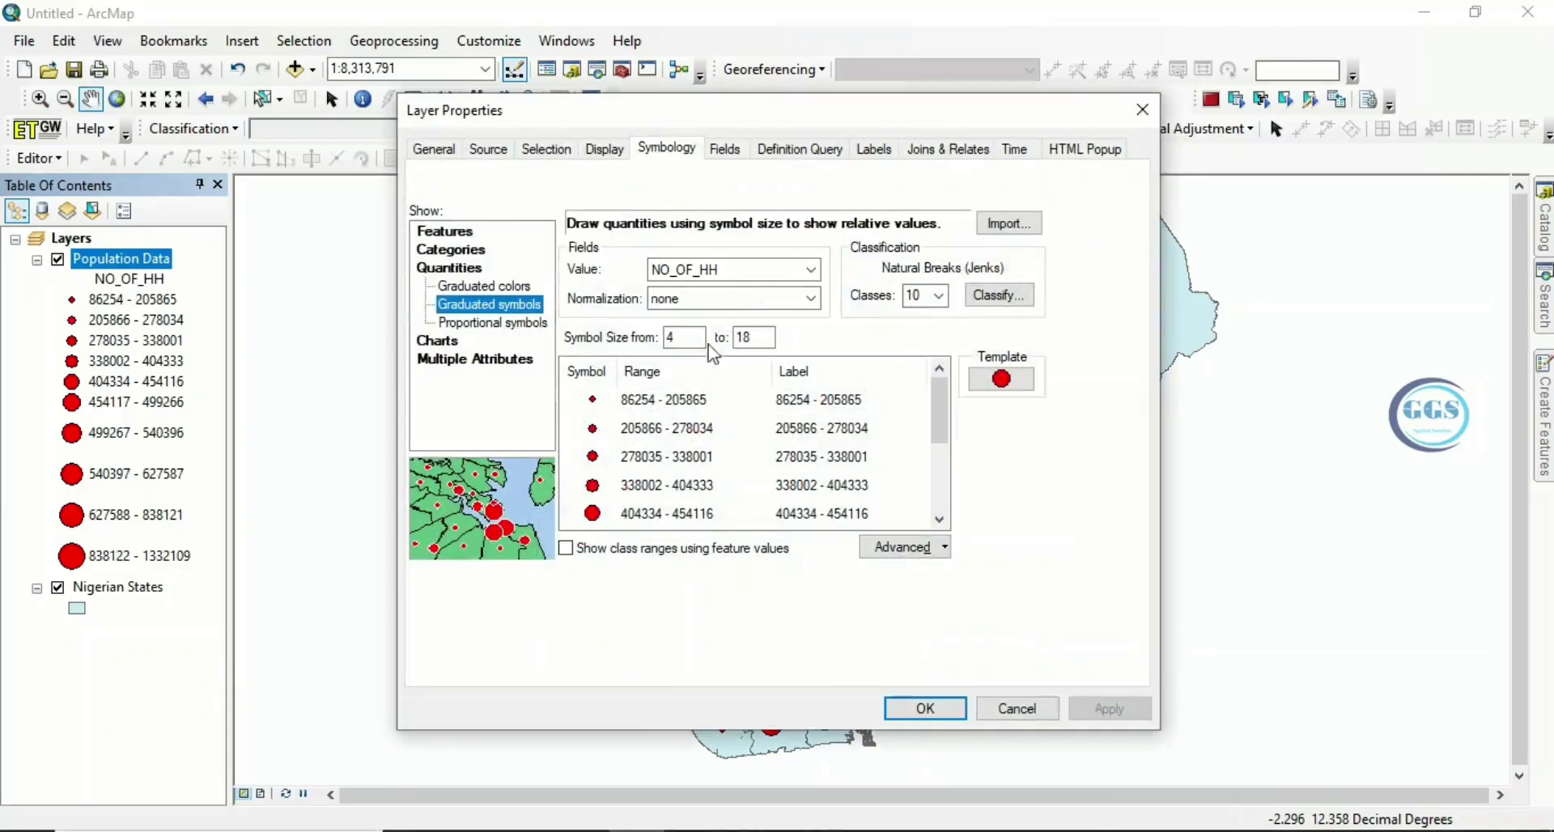
pyautogui.click(874, 150)
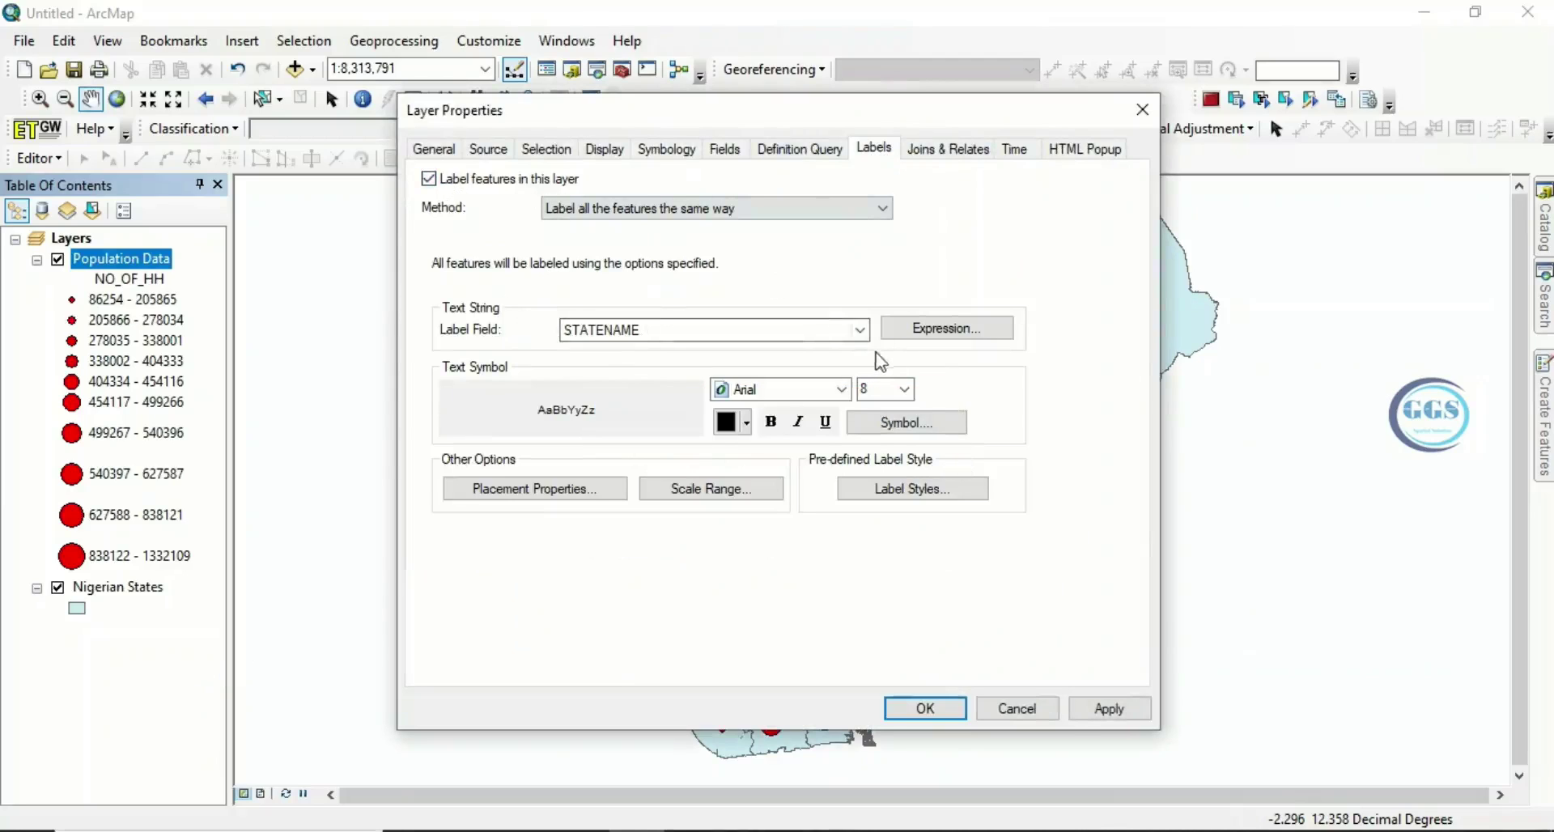
pyautogui.click(859, 330)
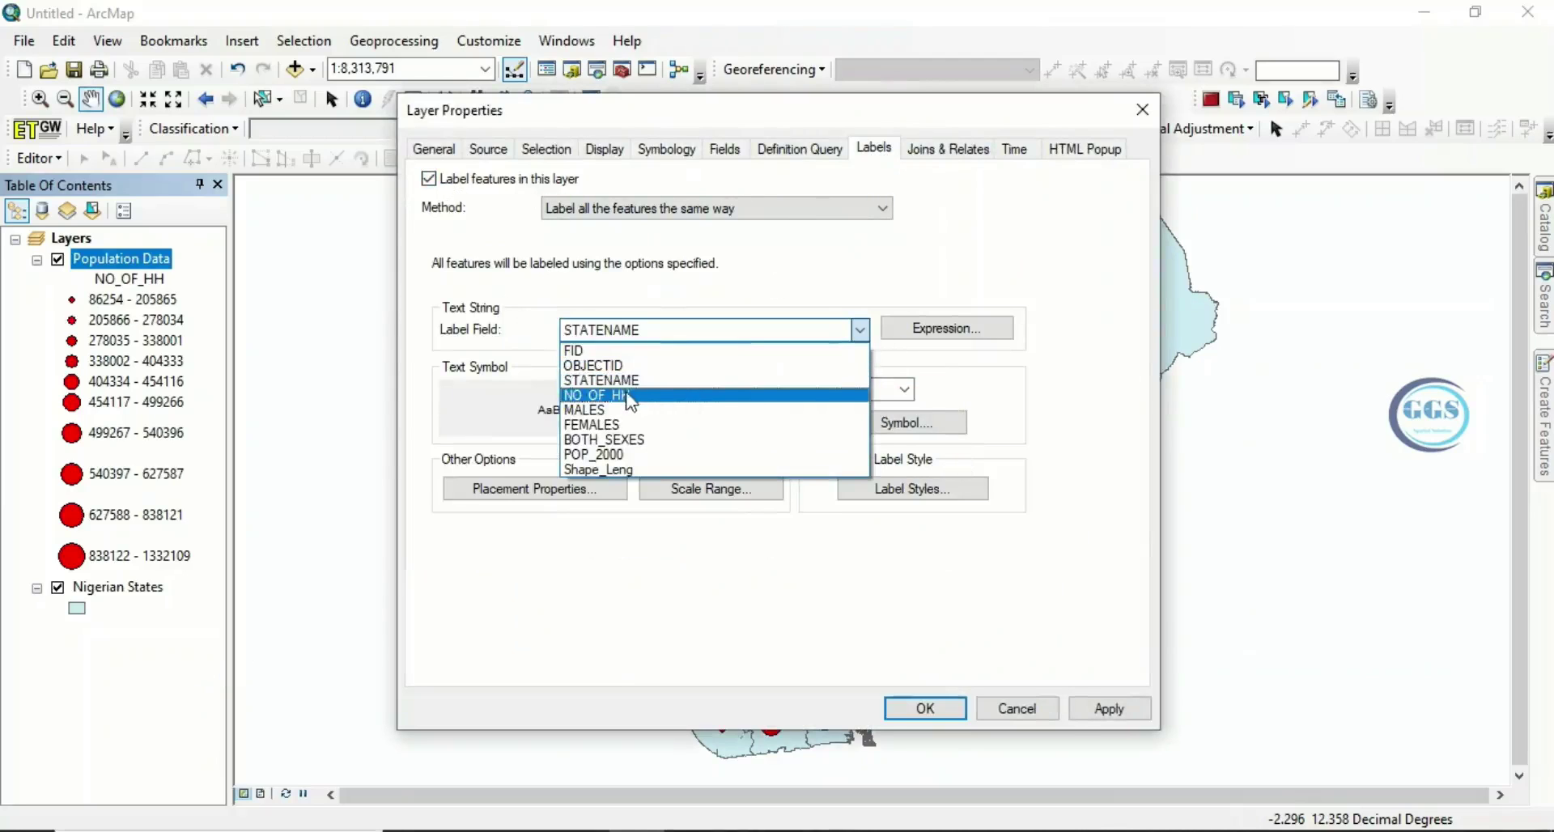
pyautogui.click(595, 396)
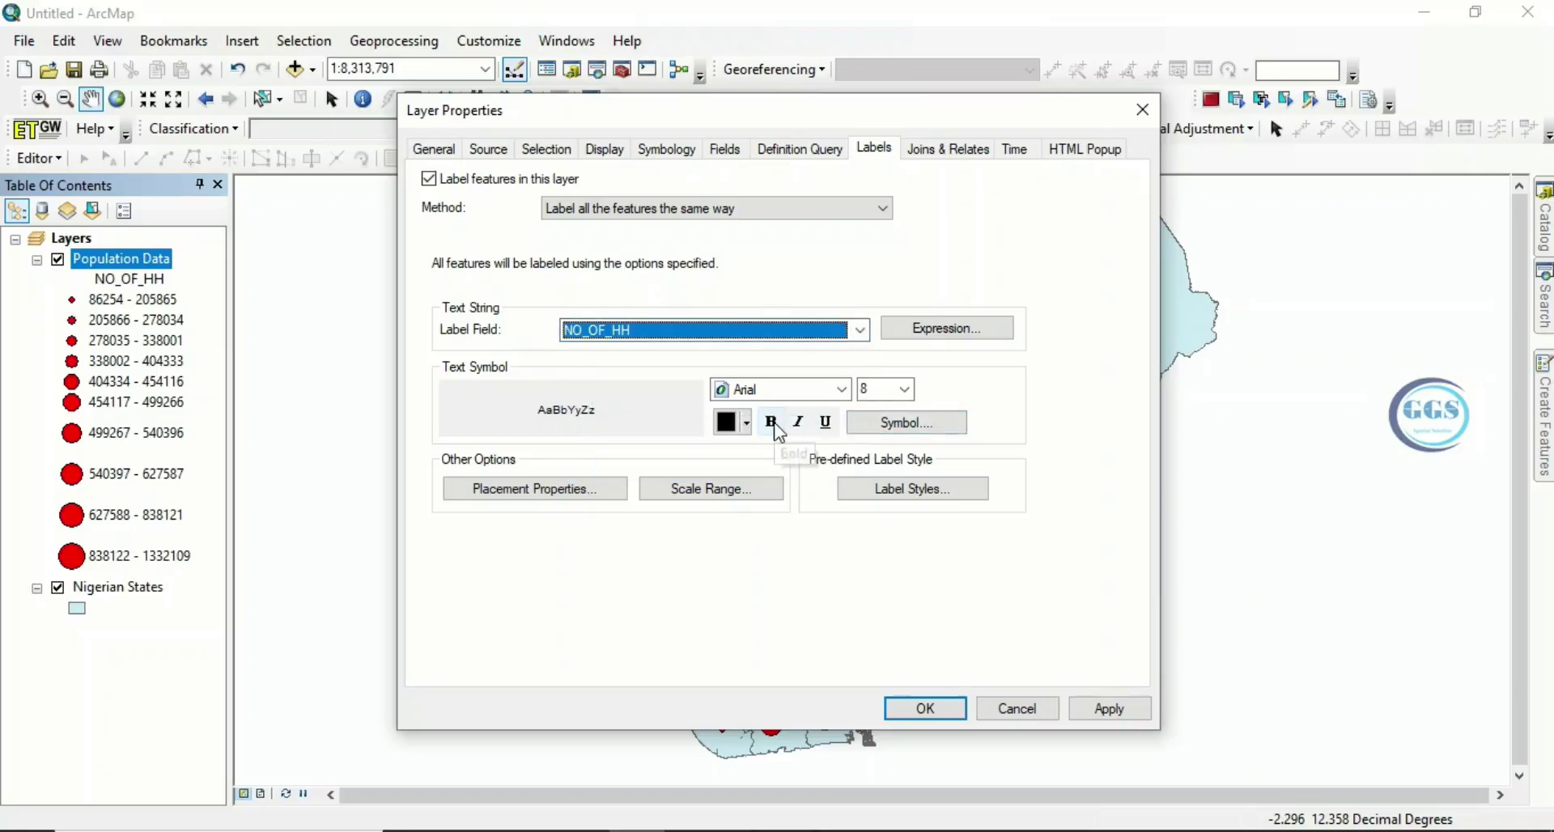
pyautogui.click(772, 423)
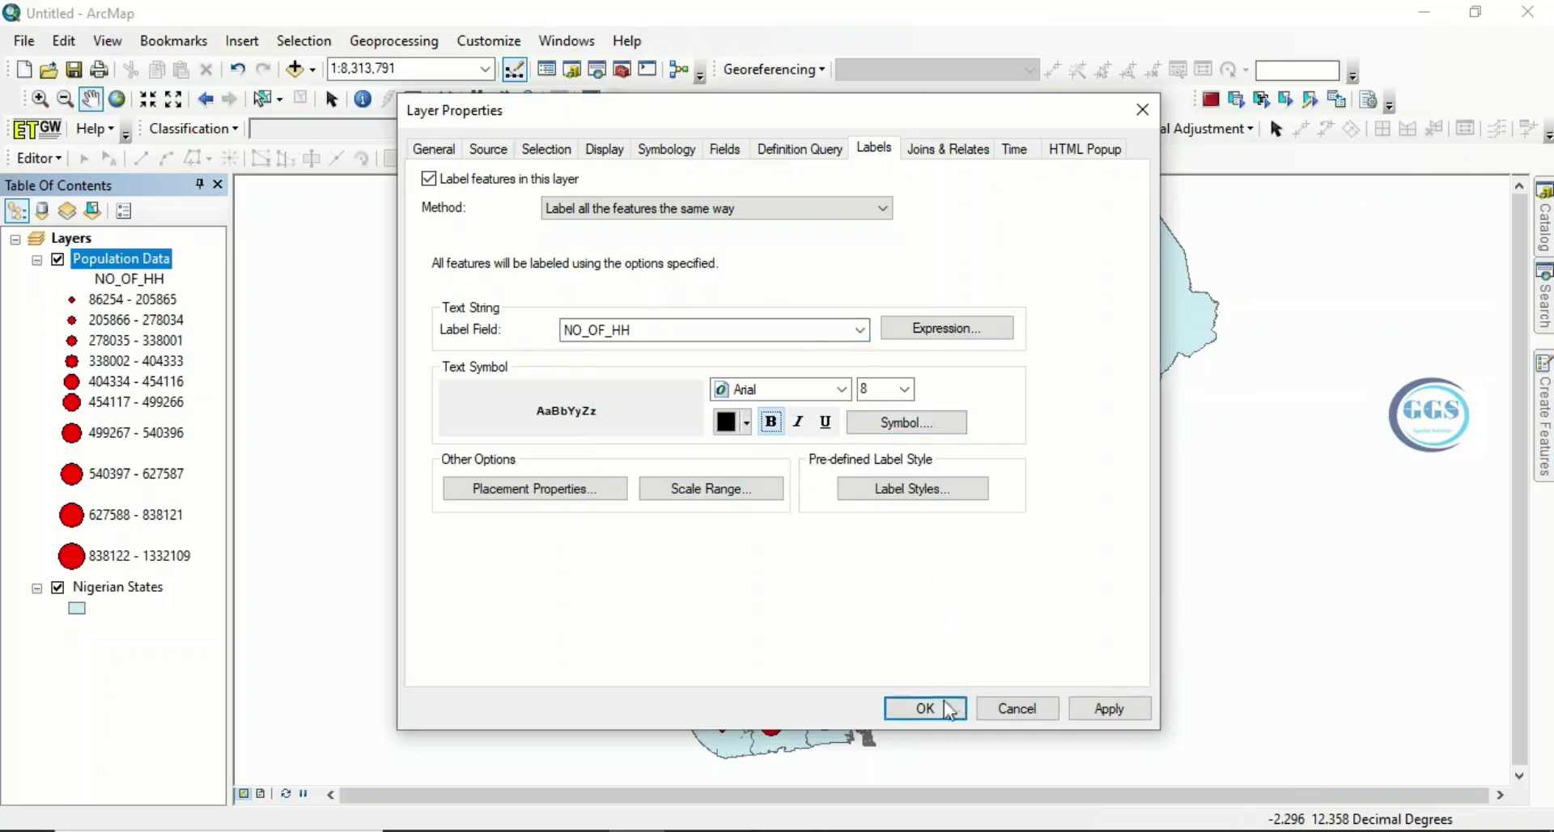
pyautogui.click(1101, 715)
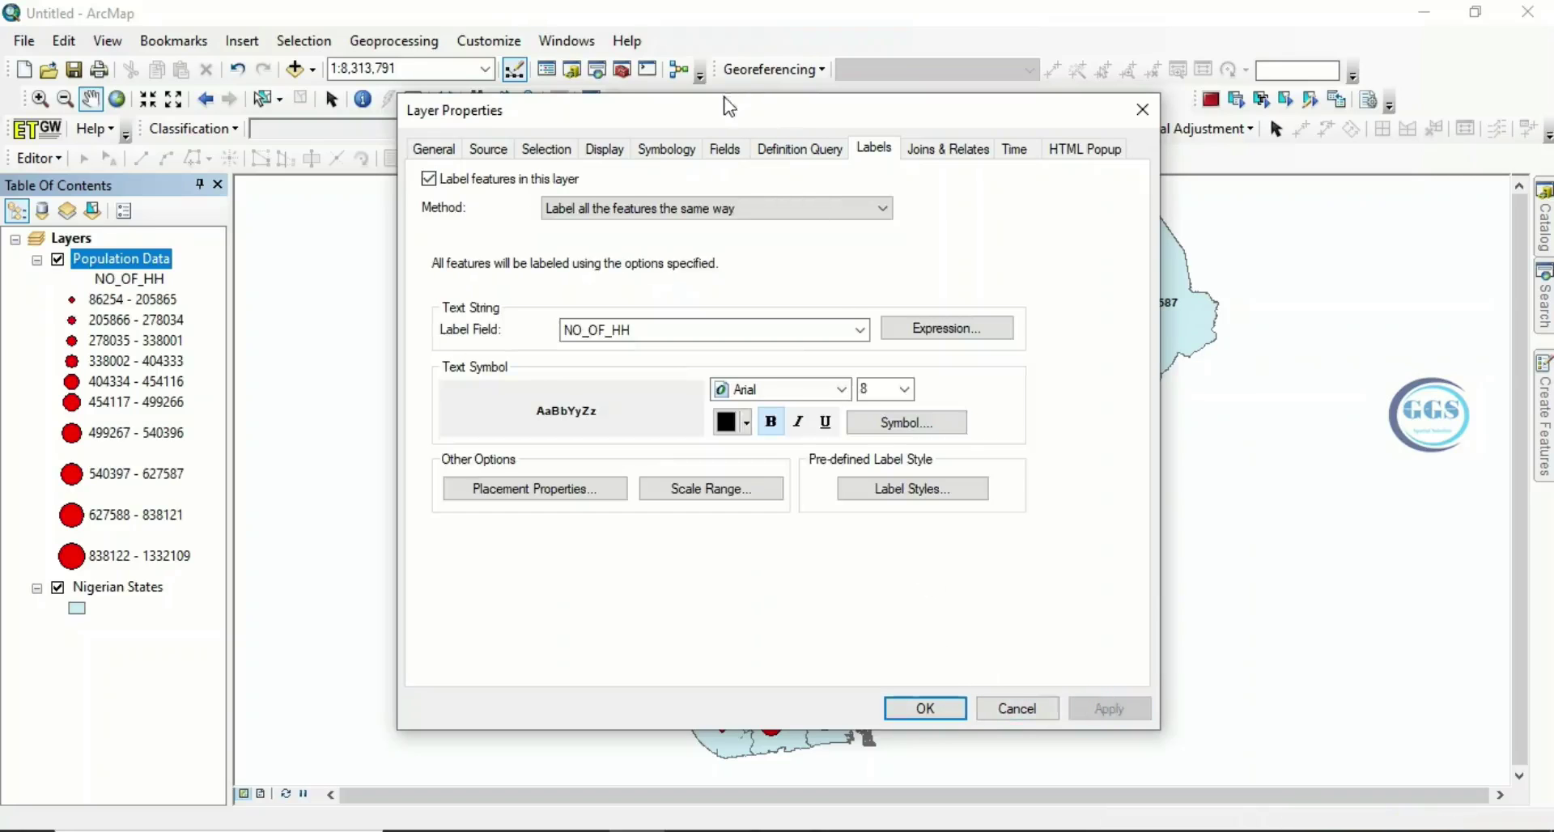
pyautogui.moveTo(729, 107)
pyautogui.mouseDown()
pyautogui.moveTo(1309, 197)
pyautogui.moveTo(922, 66)
pyautogui.mouseUp()
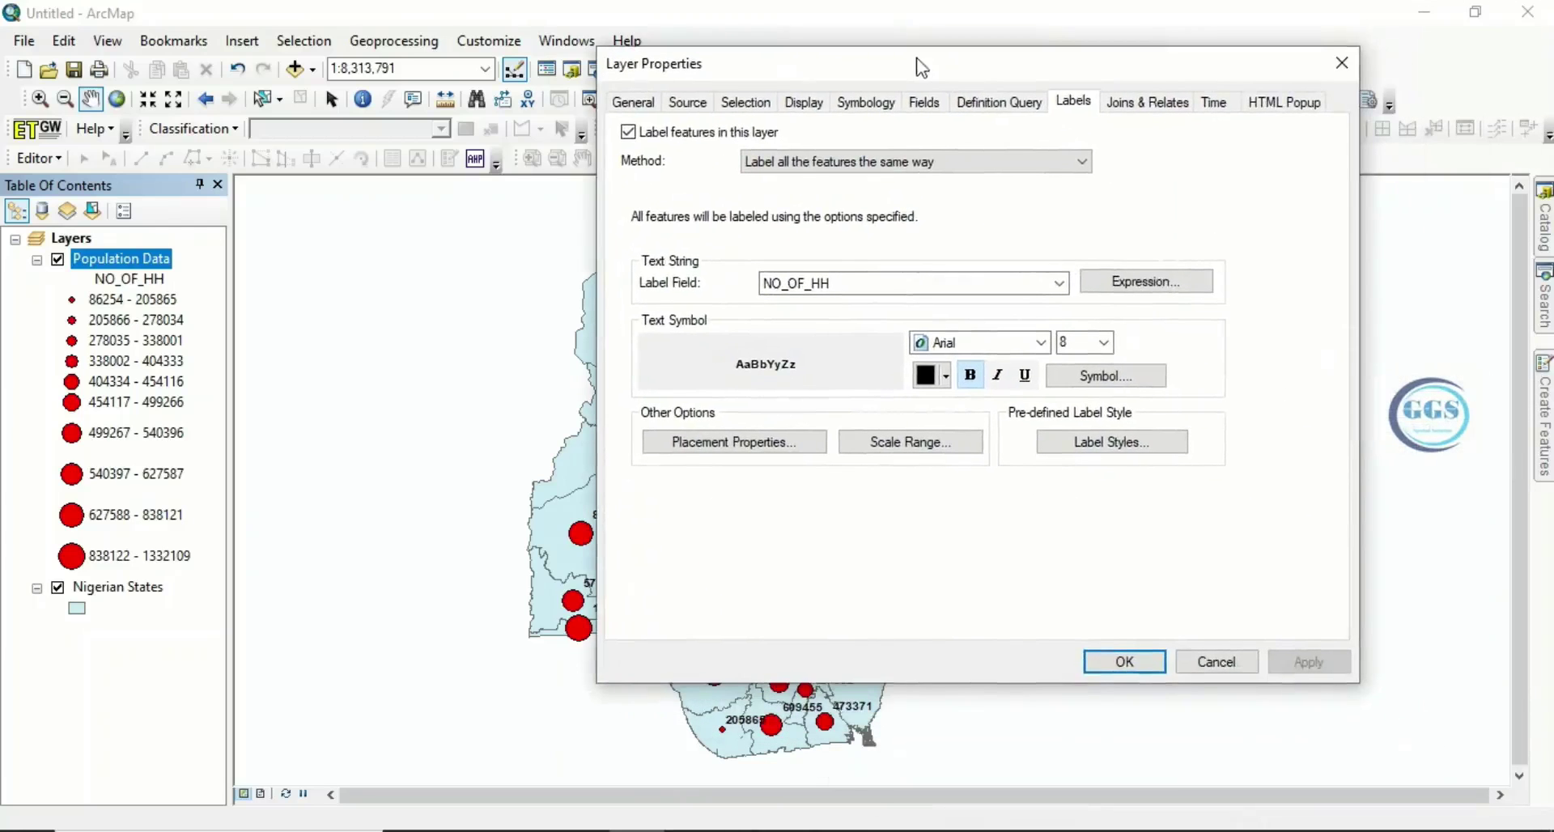
# Step: Set the label placement to Prefer Top Center and close the Layer Properties
pyautogui.click(732, 444)
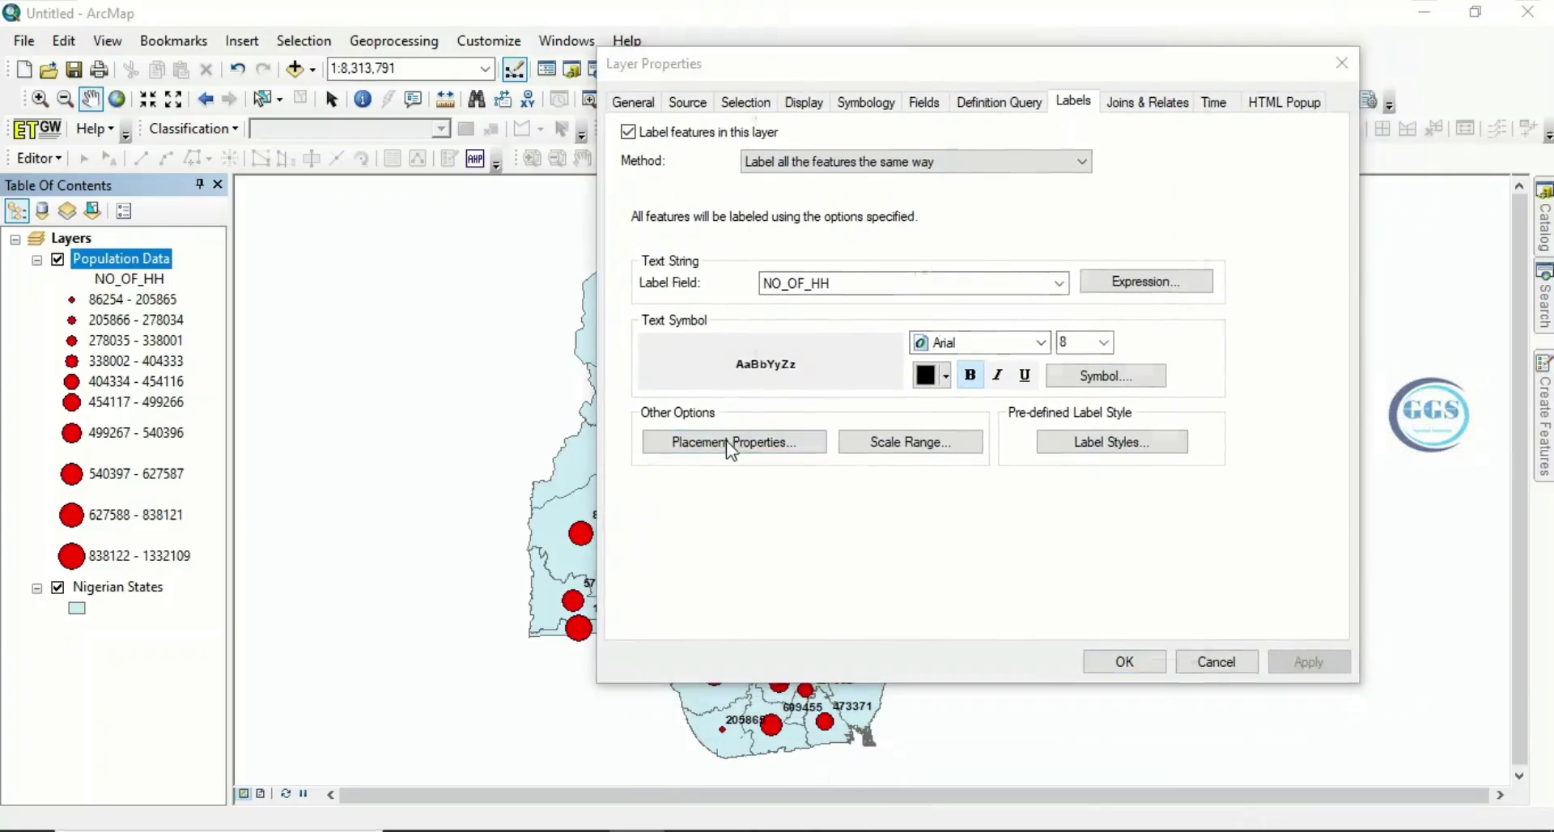
pyautogui.click(1004, 240)
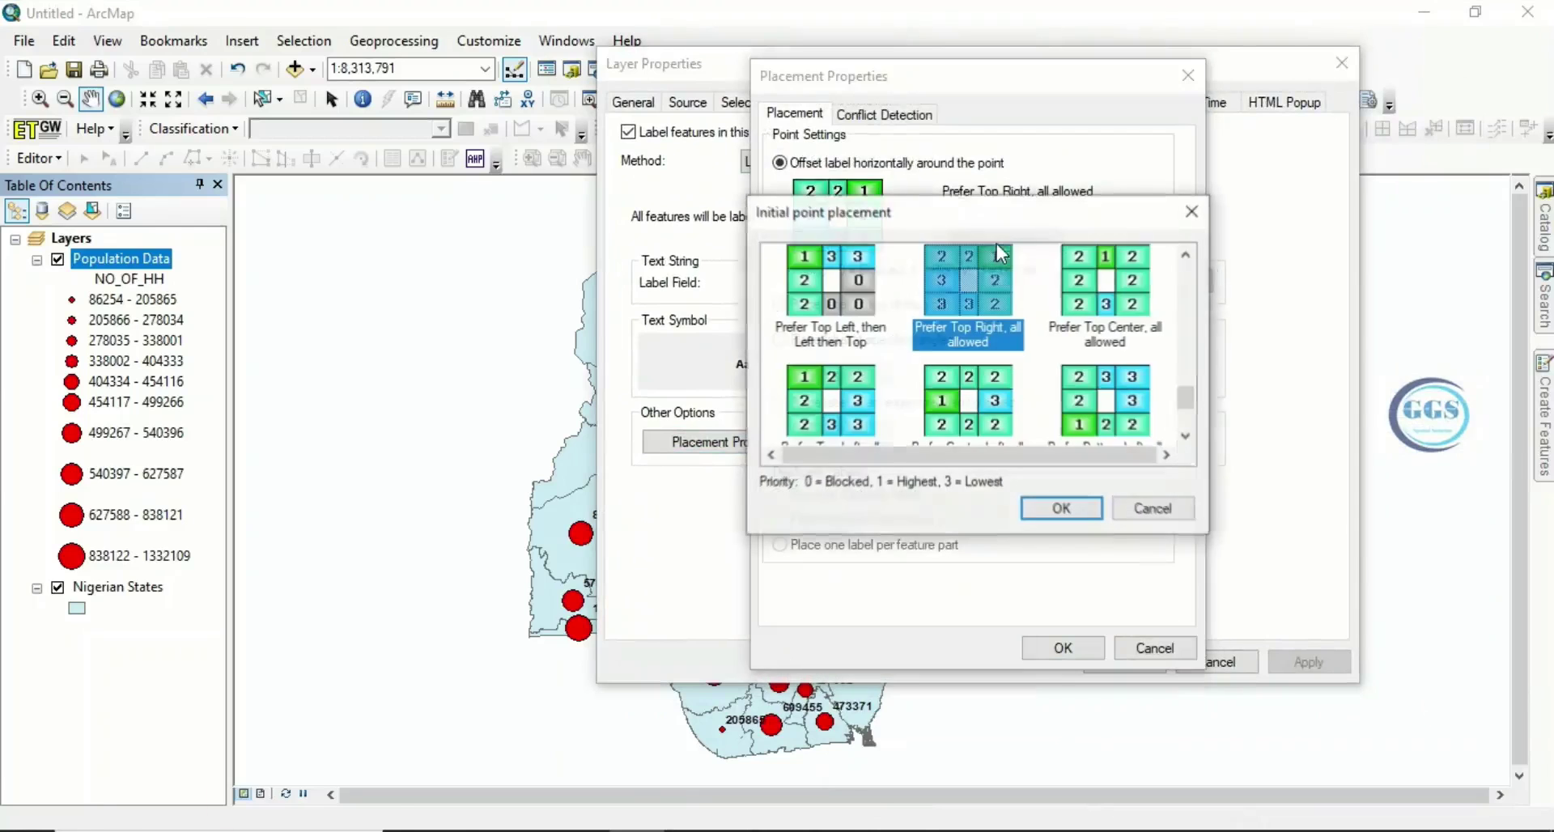
pyautogui.click(1106, 306)
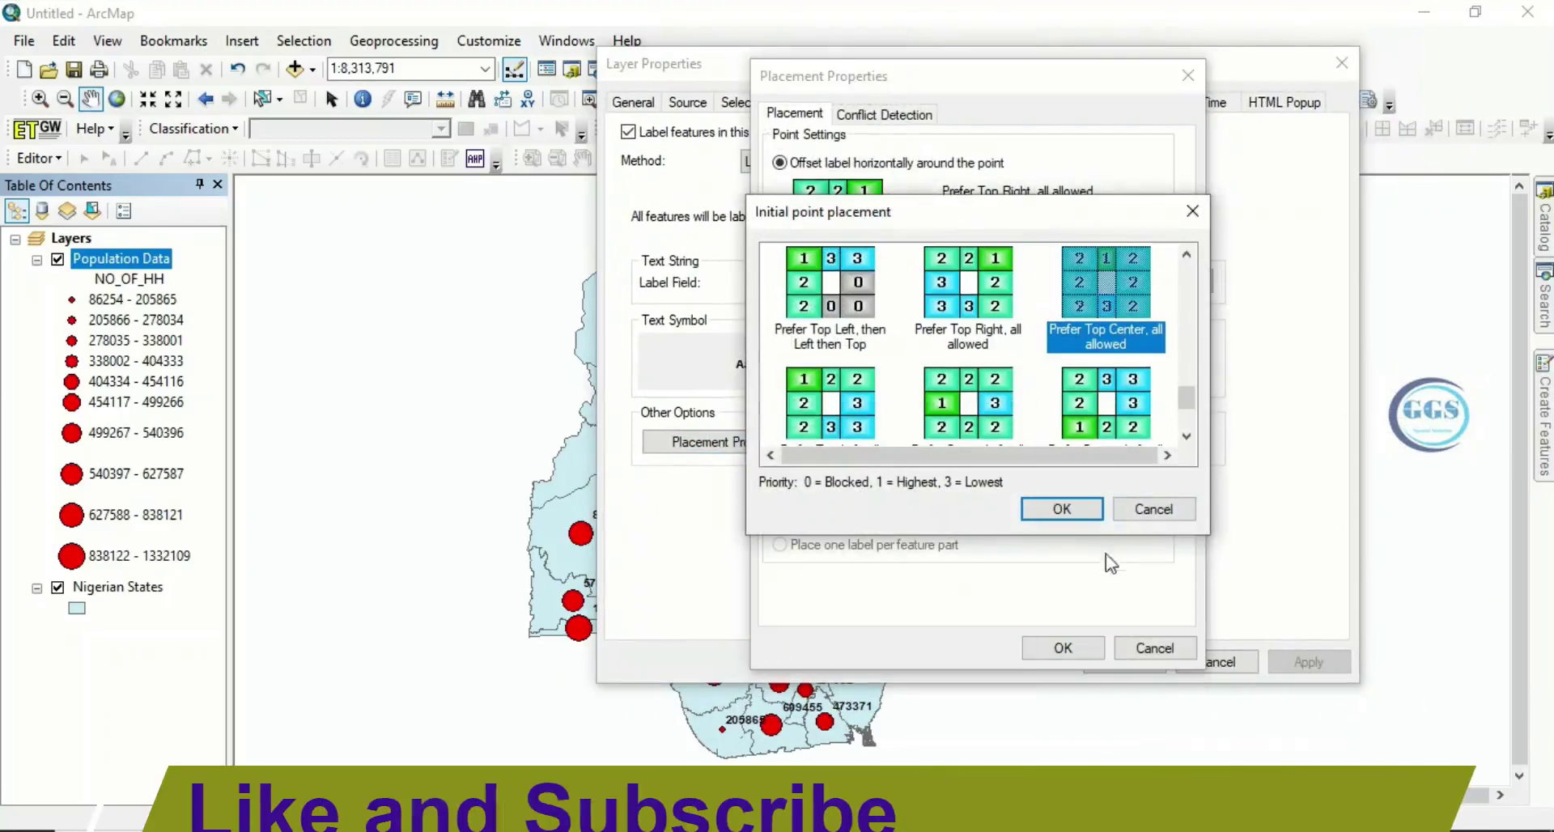
pyautogui.click(1068, 512)
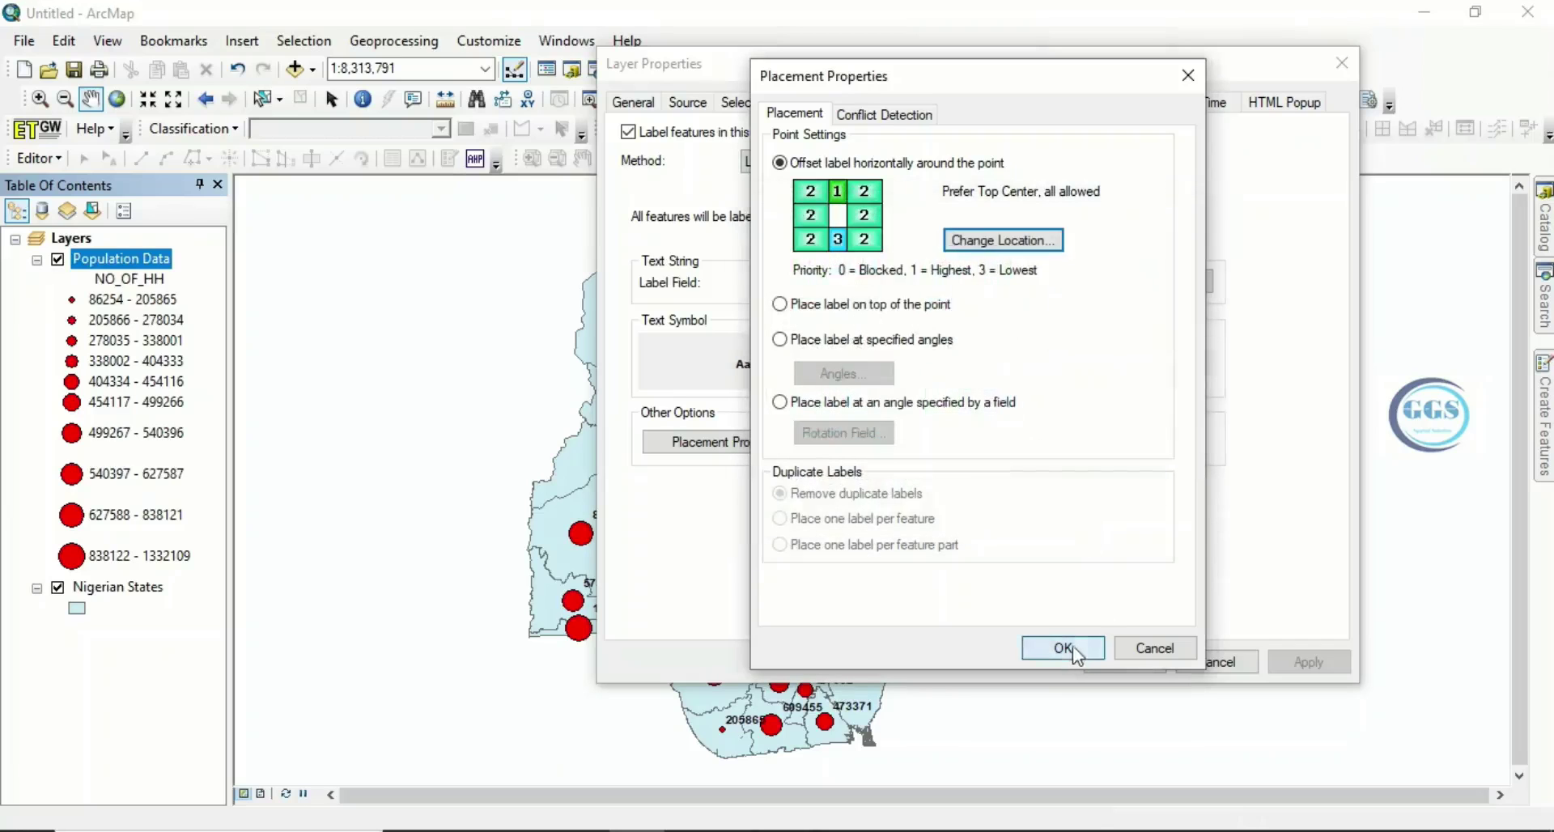
pyautogui.click(1072, 646)
pyautogui.click(1123, 662)
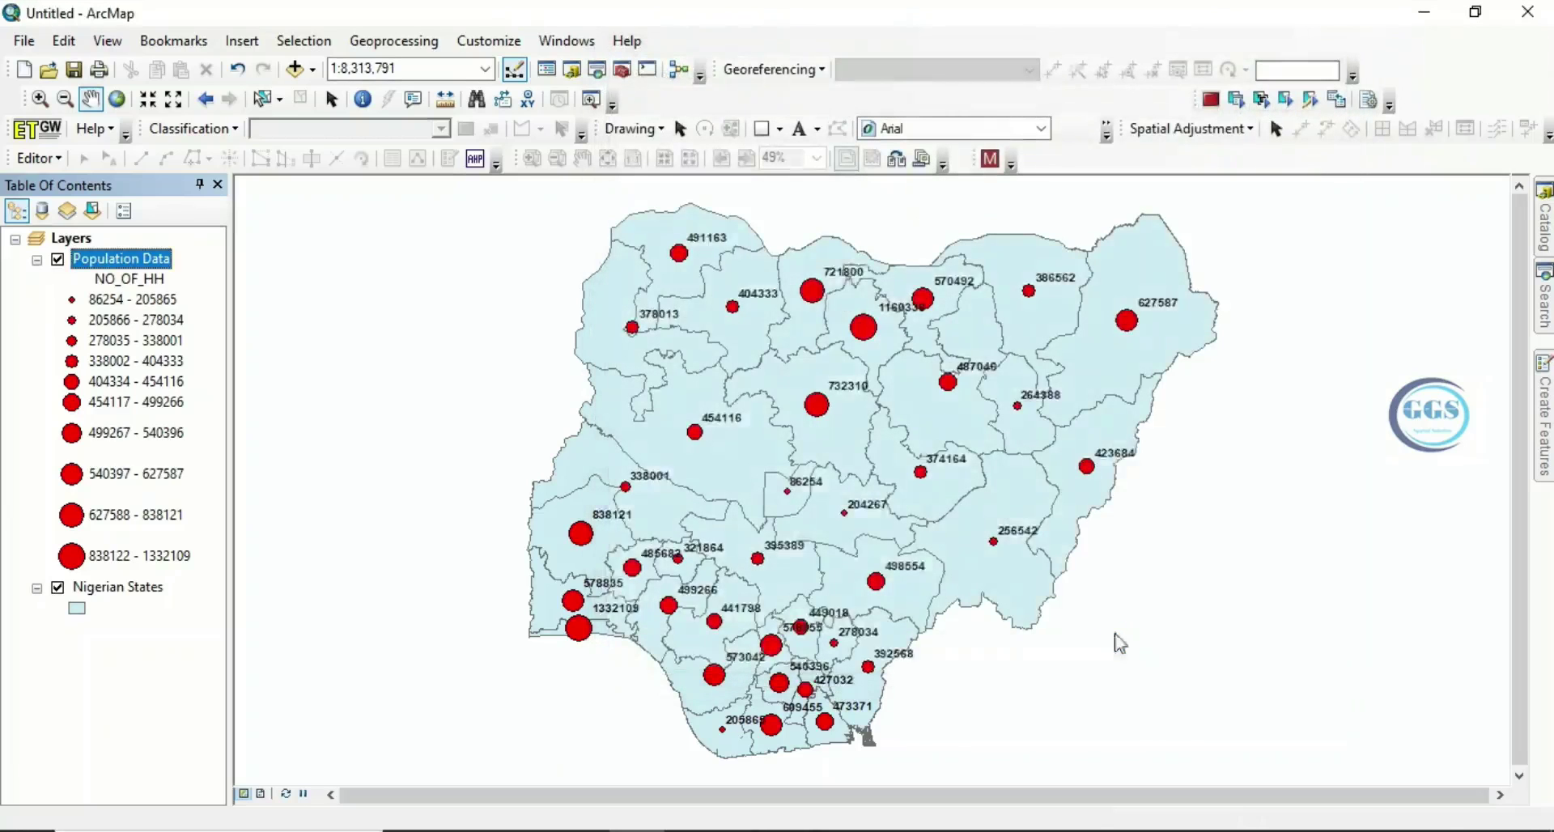